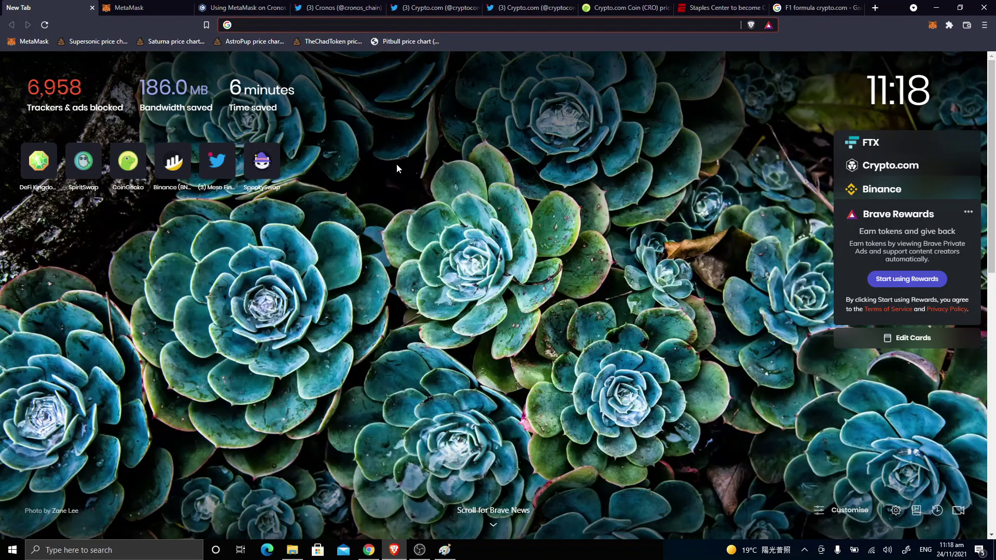
Choose Add Network from MetaMask's network list, then close the duplicate MetaMask tab.
{"action": "left_click", "coordinate": [243, 7]}
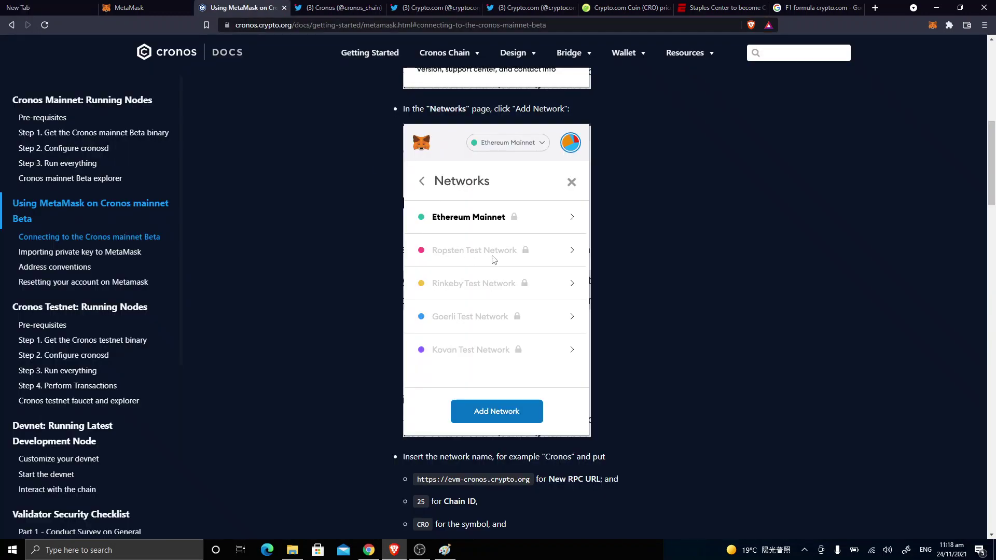
{"action": "left_click", "coordinate": [42, 10]}
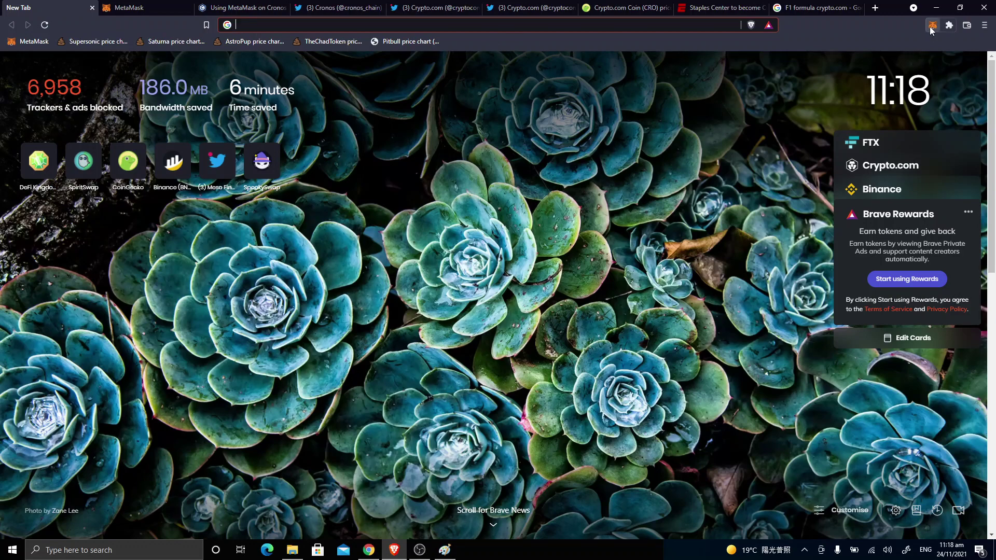
{"action": "left_click", "coordinate": [934, 30]}
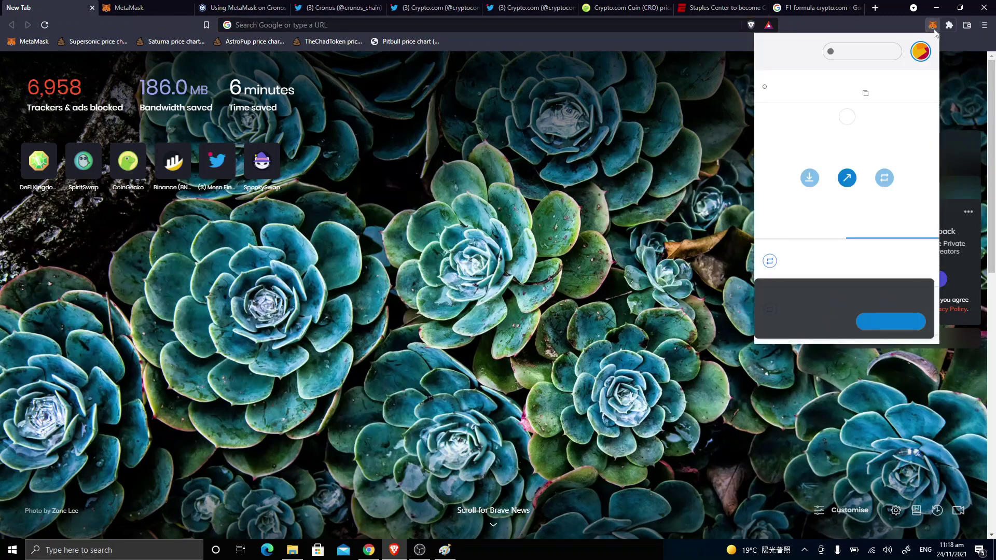
{"action": "left_click", "coordinate": [878, 54]}
{"action": "scroll", "coordinate": [892, 216], "scroll_direction": "down", "scroll_amount": 2}
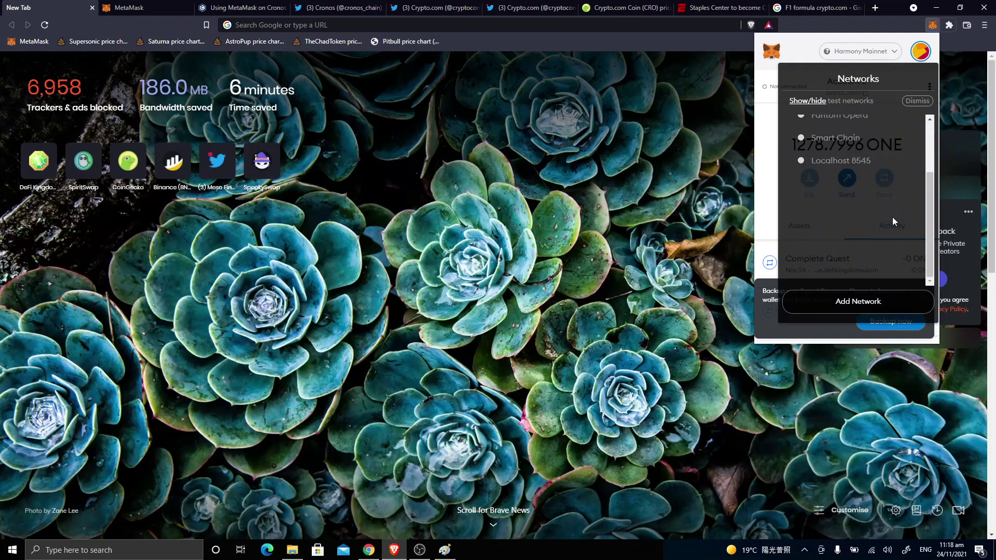
{"action": "left_click", "coordinate": [858, 306]}
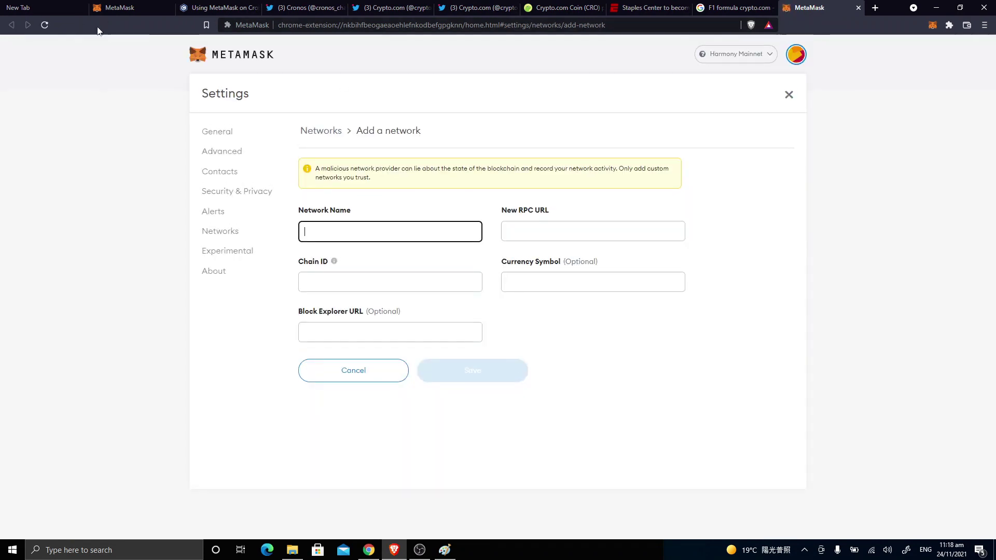
{"action": "left_click", "coordinate": [148, 7]}
{"action": "left_click", "coordinate": [169, 8]}
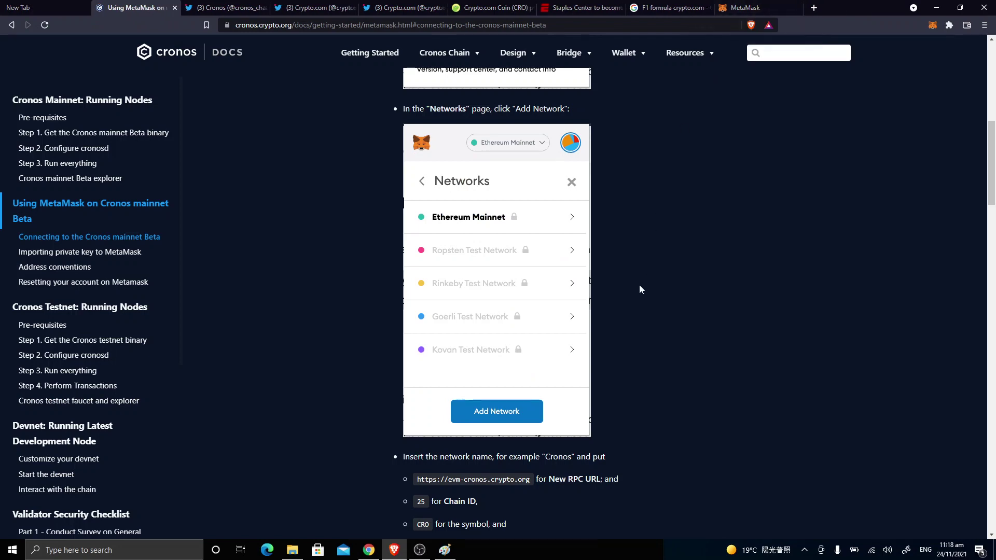
{"action": "scroll", "coordinate": [639, 289], "scroll_direction": "up", "scroll_amount": 6}
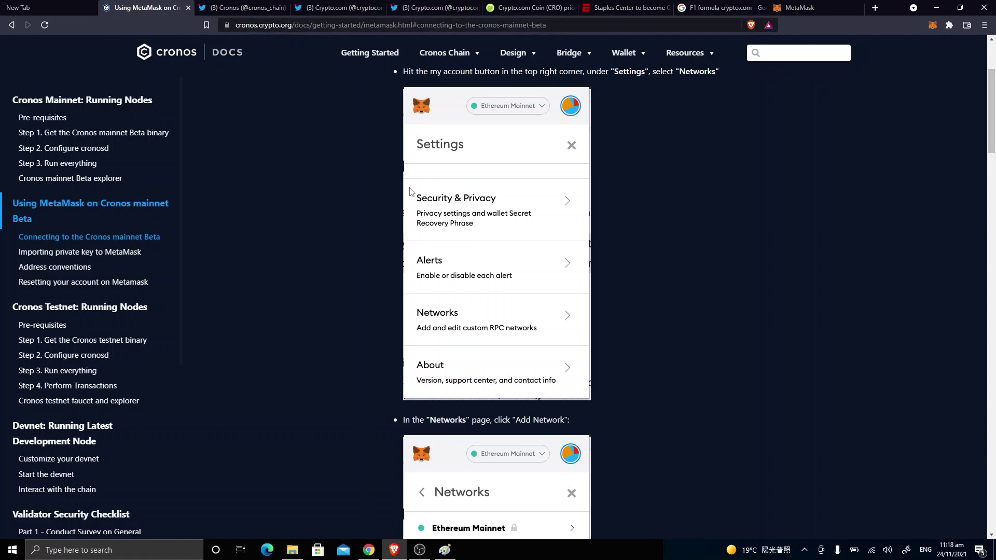
{"action": "scroll", "coordinate": [419, 199], "scroll_direction": "up", "scroll_amount": 2}
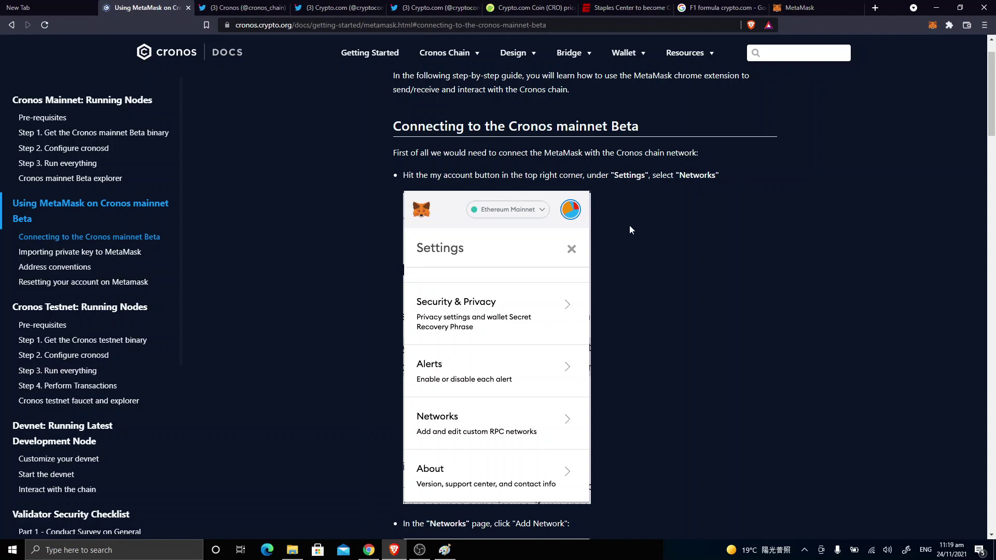
{"action": "scroll", "coordinate": [630, 229], "scroll_direction": "down", "scroll_amount": 10}
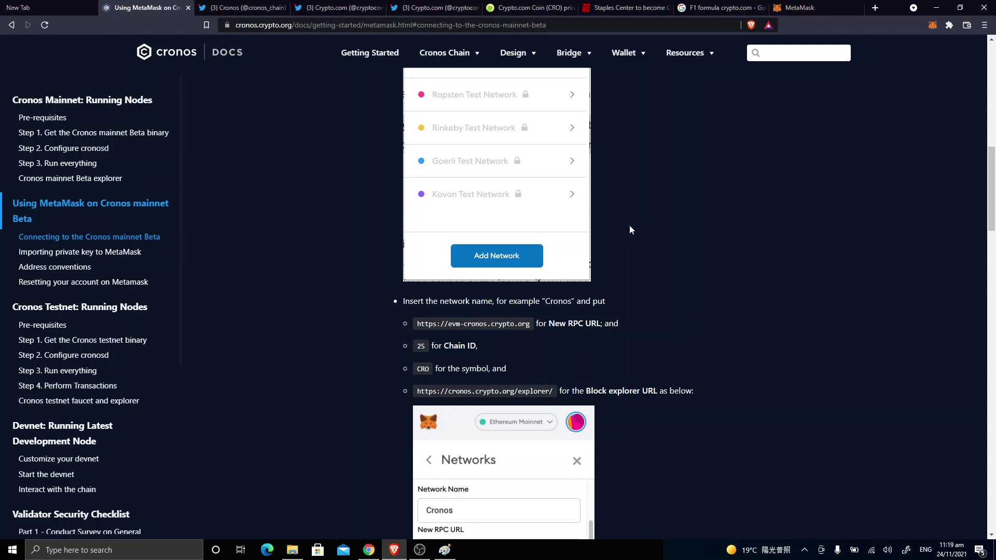
{"action": "scroll", "coordinate": [637, 304], "scroll_direction": "down", "scroll_amount": 1}
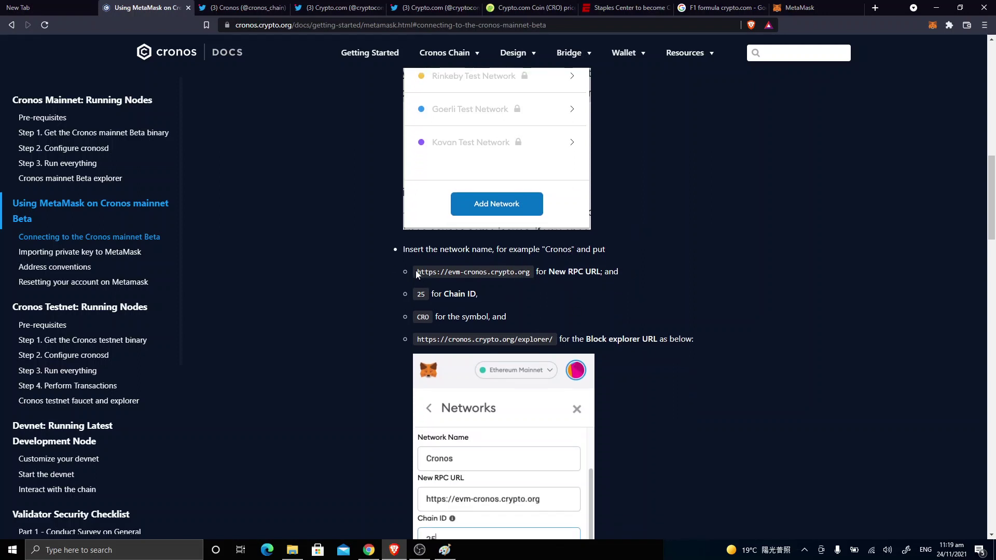
{"action": "left_click_drag", "start_coordinate": [417, 274], "coordinate": [529, 273]}
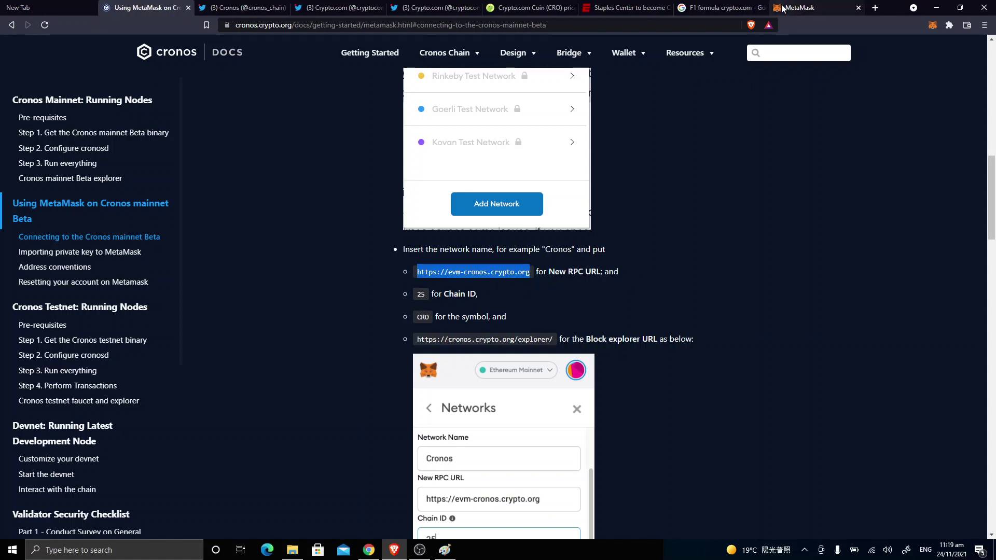
Enter Cronos as the network name in MetaMask's Add a network form.
{"action": "left_click", "coordinate": [813, 9]}
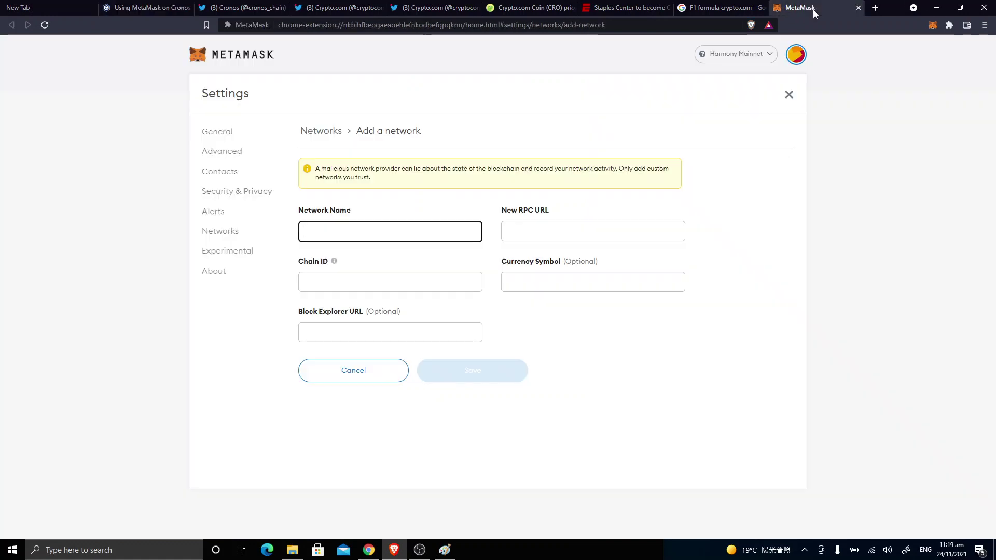
{"action": "left_click", "coordinate": [360, 235]}
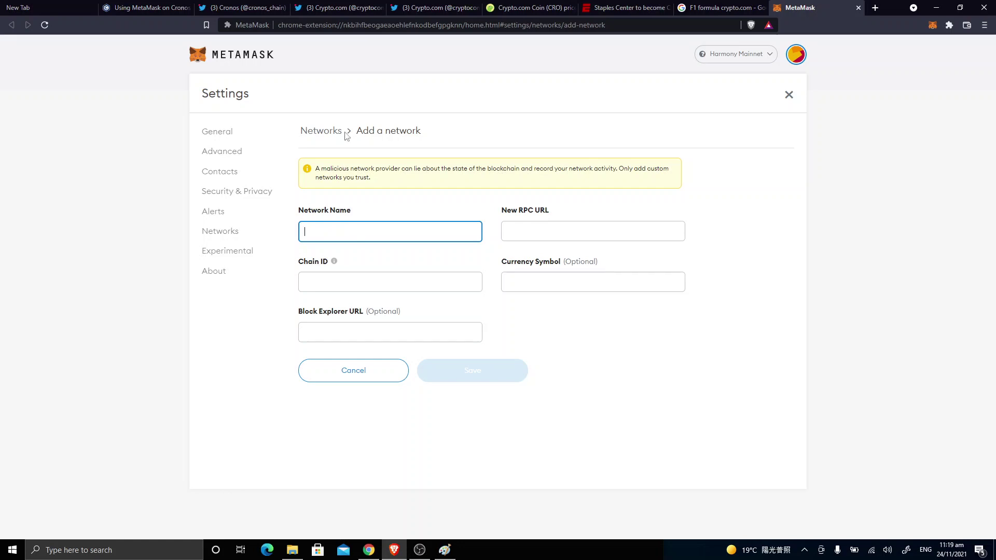
{"action": "left_click", "coordinate": [171, 8]}
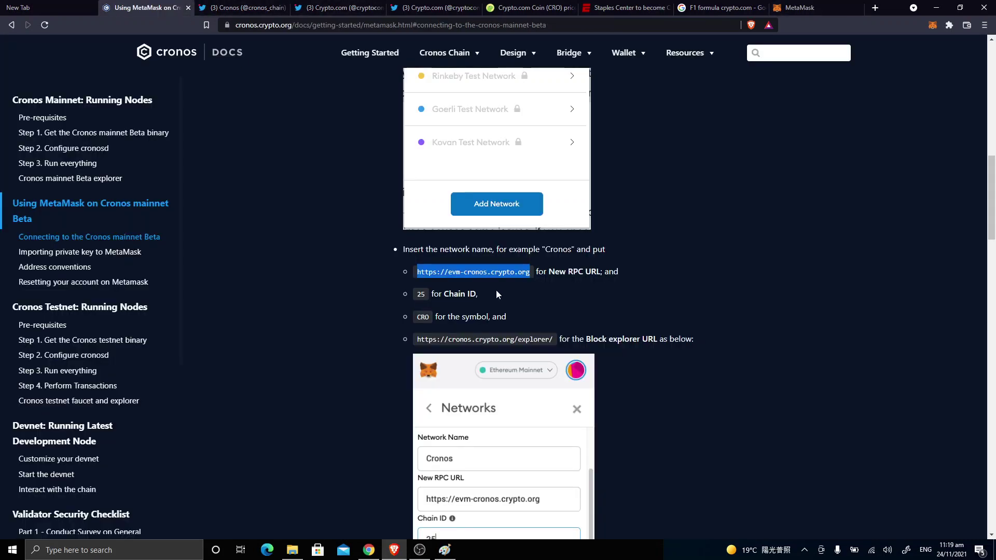
{"action": "left_click", "coordinate": [831, 9]}
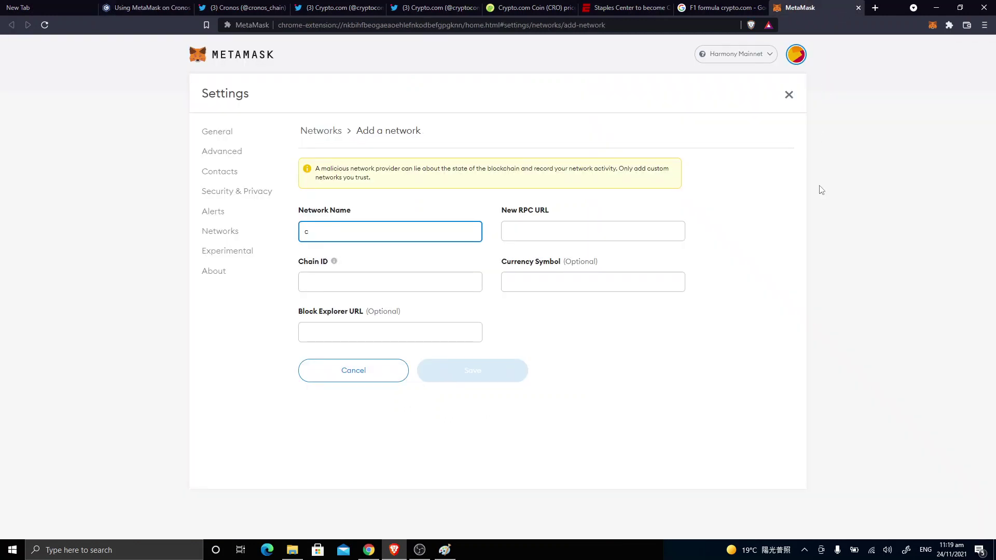
{"action": "key", "text": "BackSpace"}
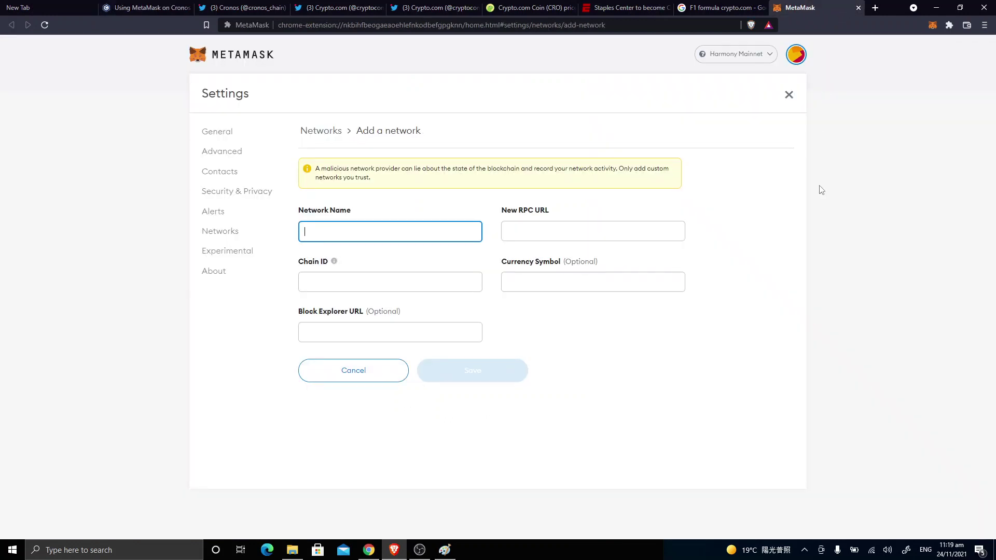
{"action": "type", "text": "Cronos"}
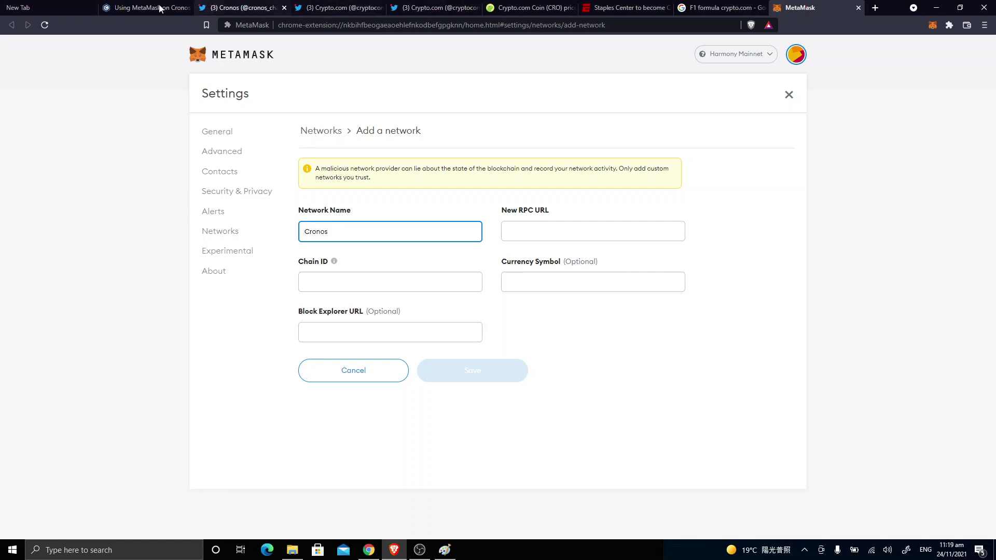
Copy the RPC URL from the guide, paste it into New RPC URL, and return to the guide.
{"action": "left_click", "coordinate": [154, 9]}
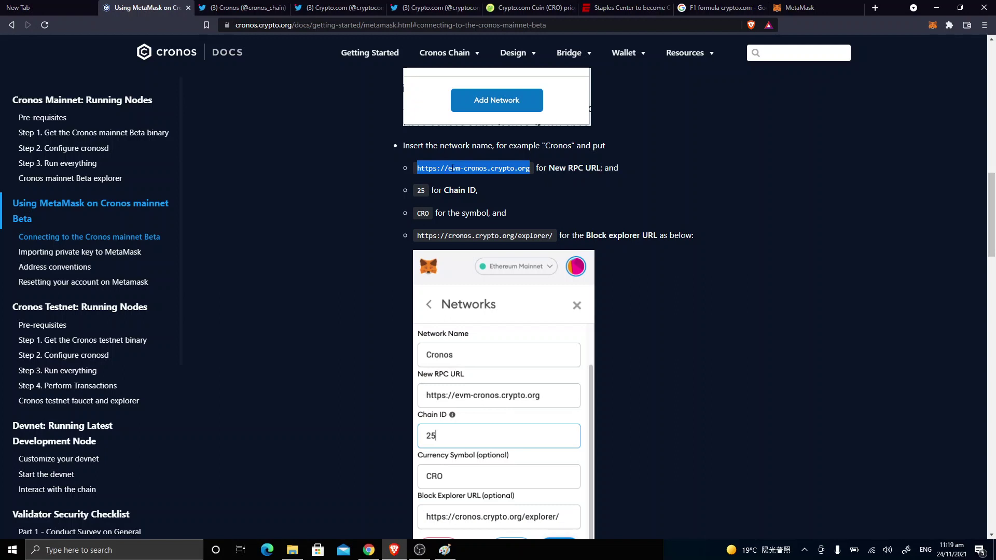
{"action": "right_click", "coordinate": [452, 168]}
{"action": "left_click", "coordinate": [472, 179]}
{"action": "left_click", "coordinate": [822, 10]}
{"action": "left_click", "coordinate": [610, 228]}
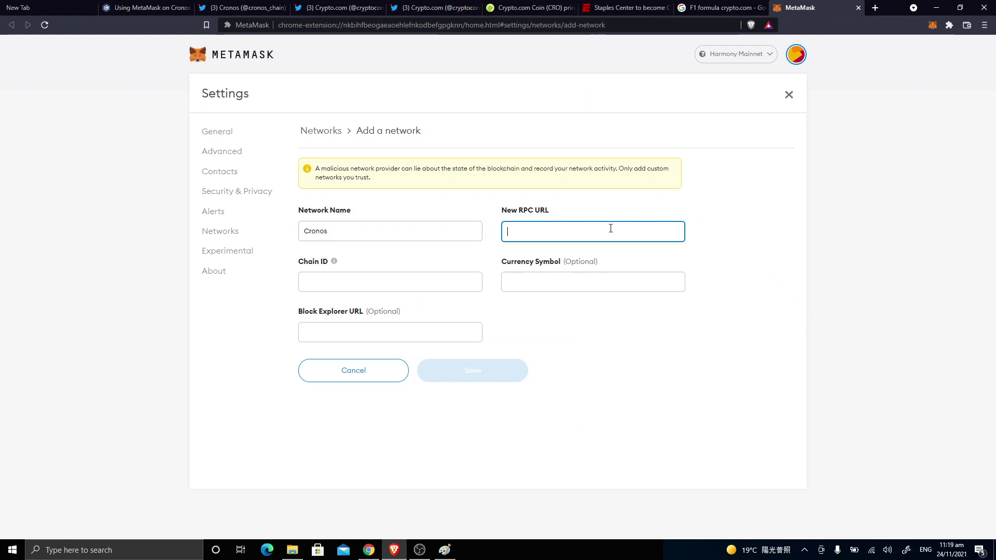
{"action": "right_click", "coordinate": [610, 229]}
{"action": "left_click", "coordinate": [662, 307]}
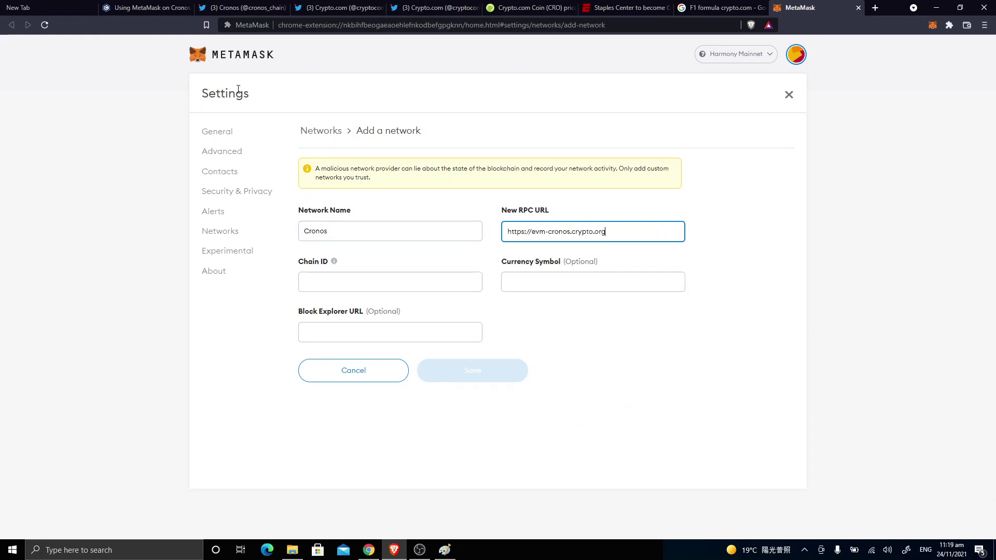
{"action": "left_click", "coordinate": [128, 11]}
{"action": "scroll", "coordinate": [372, 260], "scroll_direction": "down", "scroll_amount": 2}
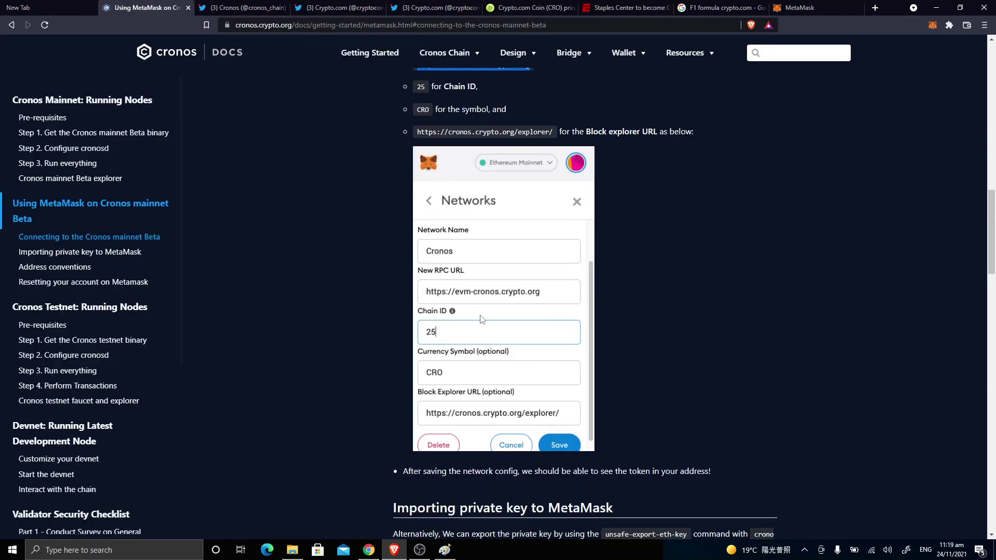
{"action": "scroll", "coordinate": [487, 328], "scroll_direction": "up", "scroll_amount": 1}
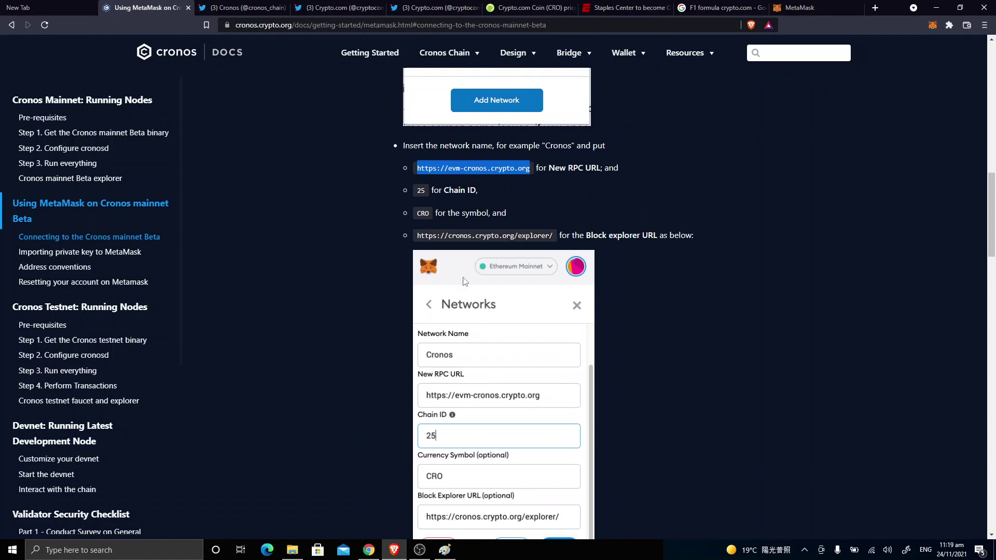
Enter Chain ID 25 and CRO as the currency symbol.
{"action": "left_click", "coordinate": [832, 10]}
{"action": "left_click", "coordinate": [418, 280]}
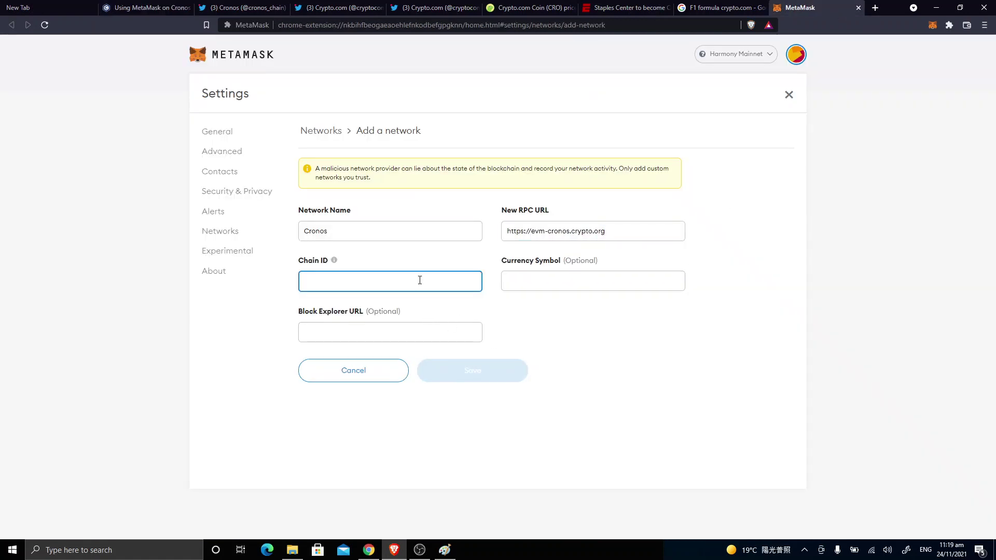
{"action": "type", "text": "25"}
{"action": "left_click", "coordinate": [597, 285]}
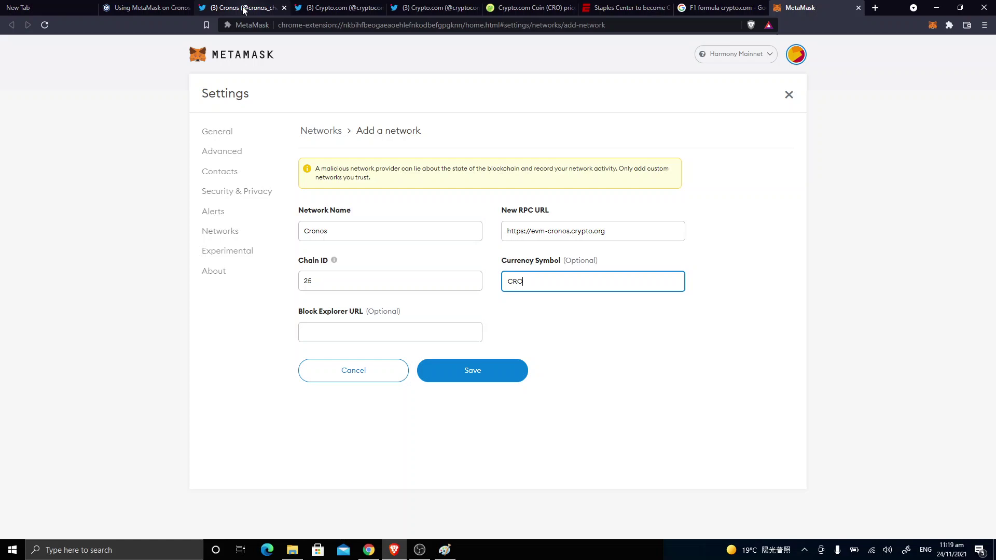
{"action": "left_click", "coordinate": [138, 9]}
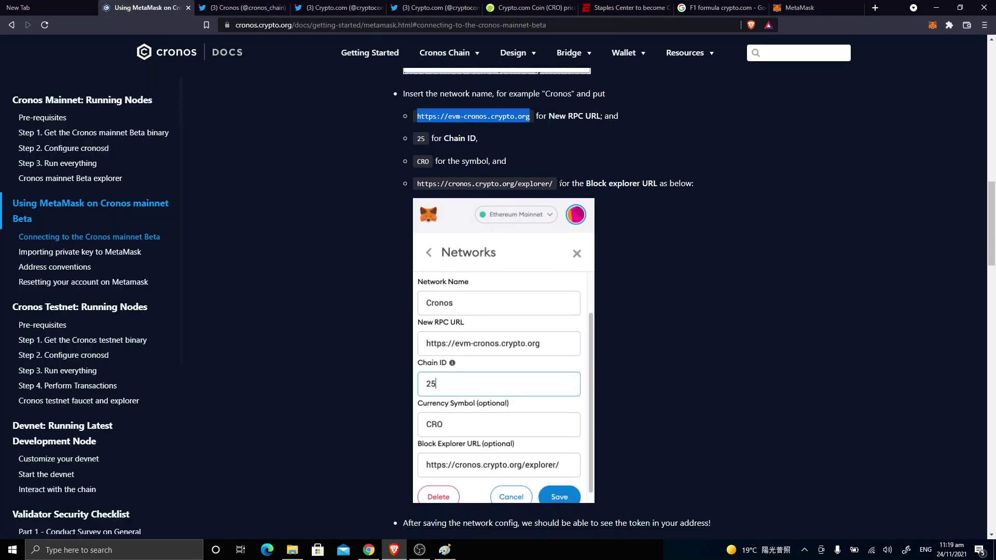
{"action": "left_click_drag", "start_coordinate": [556, 185], "coordinate": [417, 191]}
{"action": "right_click", "coordinate": [458, 186]}
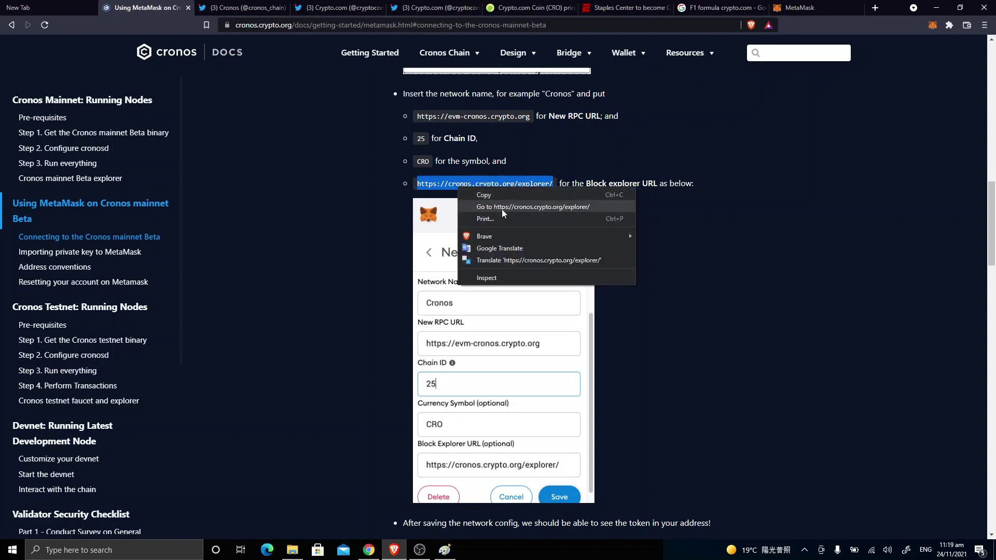
{"action": "left_click", "coordinate": [487, 192]}
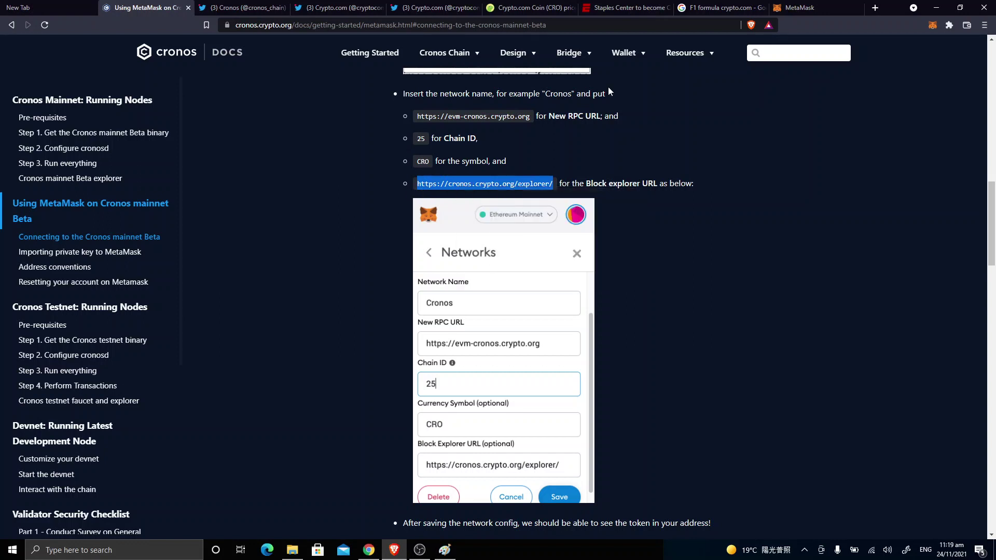
{"action": "left_click", "coordinate": [799, 7]}
{"action": "right_click", "coordinate": [404, 339]}
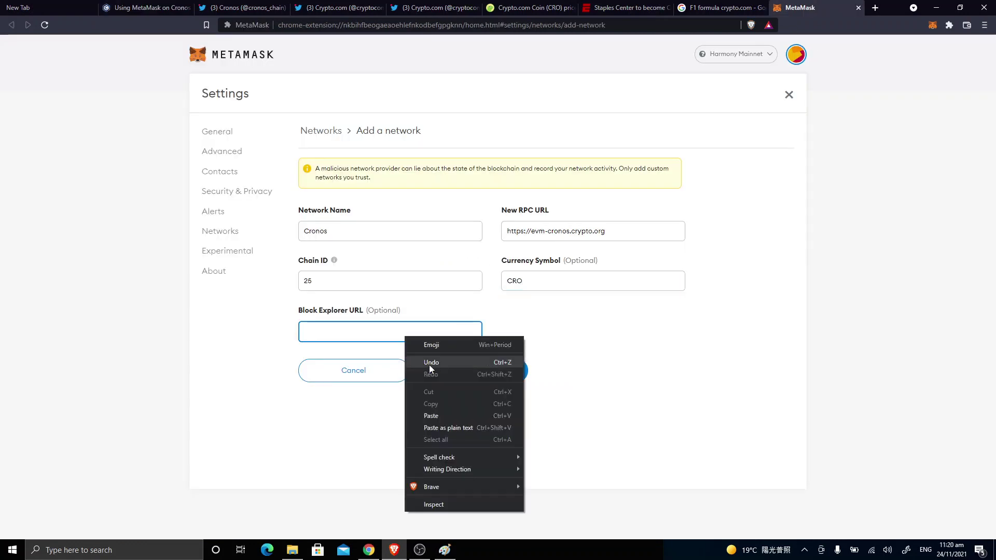
{"action": "left_click", "coordinate": [440, 420]}
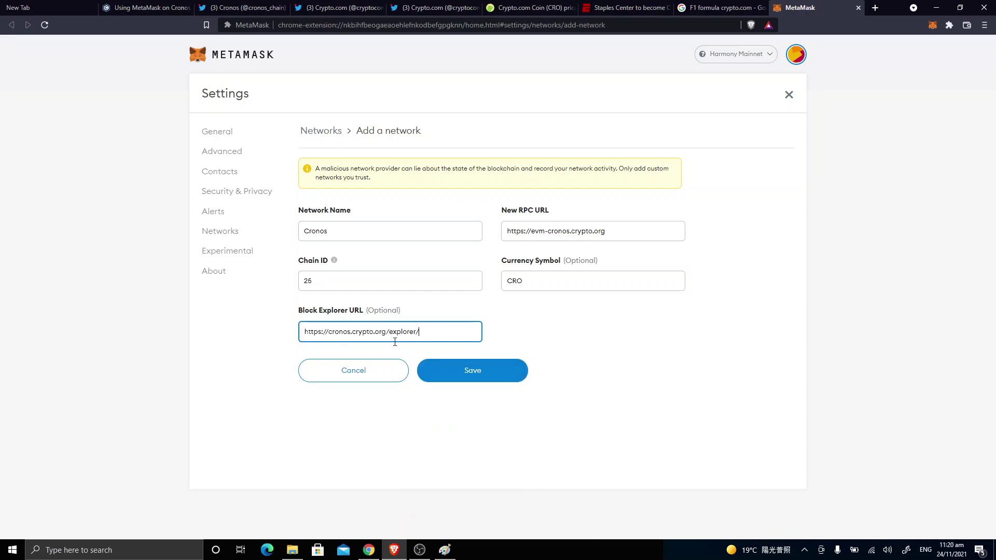
Save the Cronos network and close the F1 formula search tab.
{"action": "left_click", "coordinate": [461, 372]}
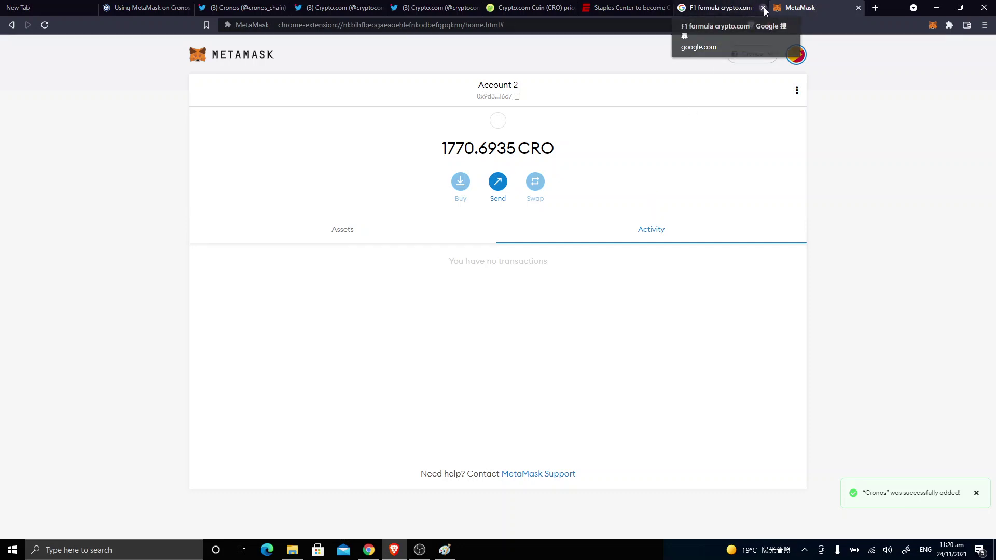
{"action": "left_click", "coordinate": [762, 7]}
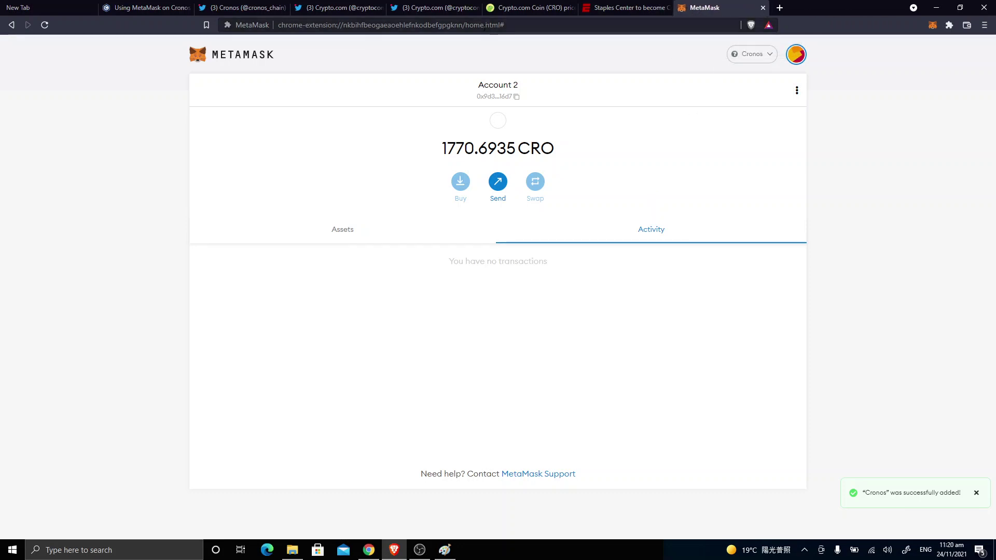
In a new tab, enter cronaswap in the address bar to reach app.cronaswap.org.
{"action": "left_click", "coordinate": [779, 8]}
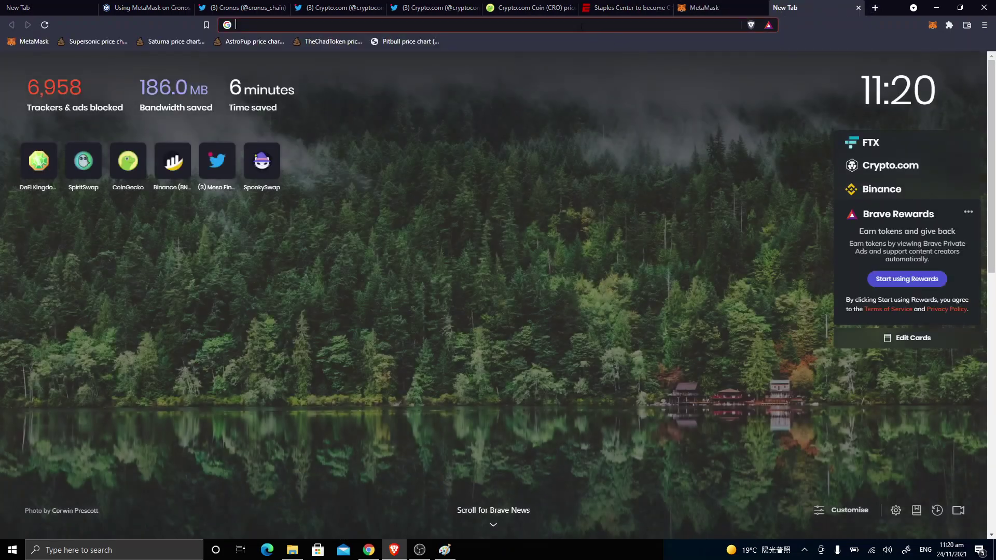
{"action": "left_click", "coordinate": [581, 27]}
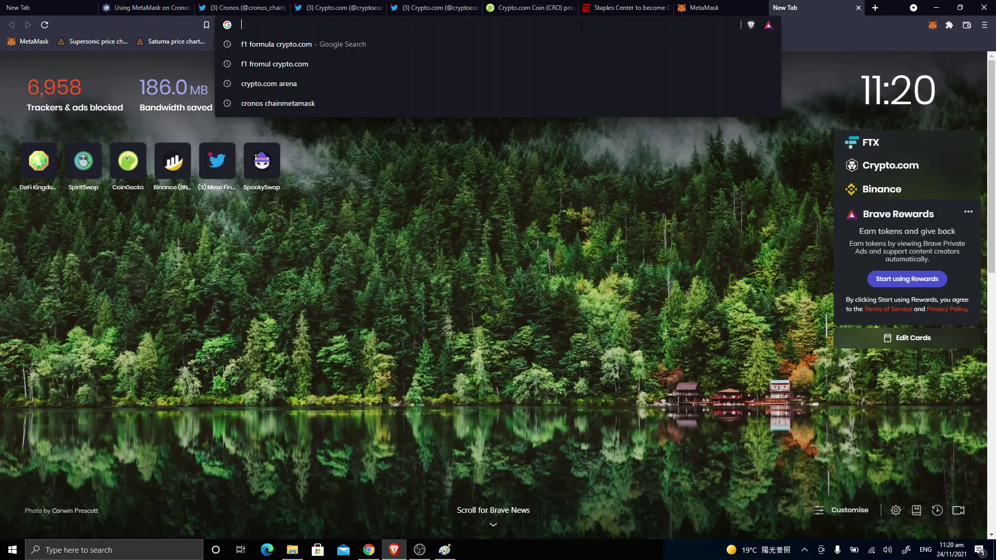
{"action": "type", "text": "crona"}
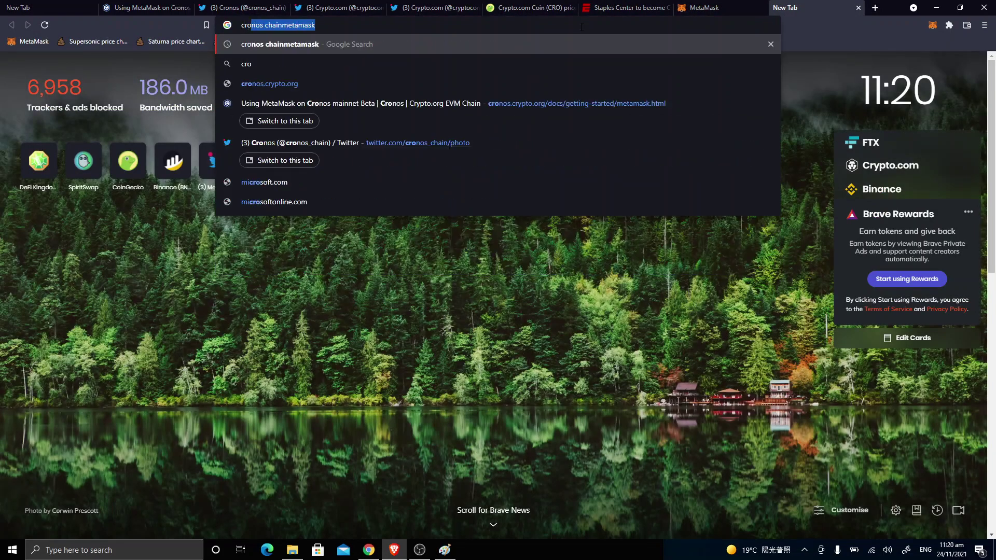
{"action": "type", "text": "swap.org"}
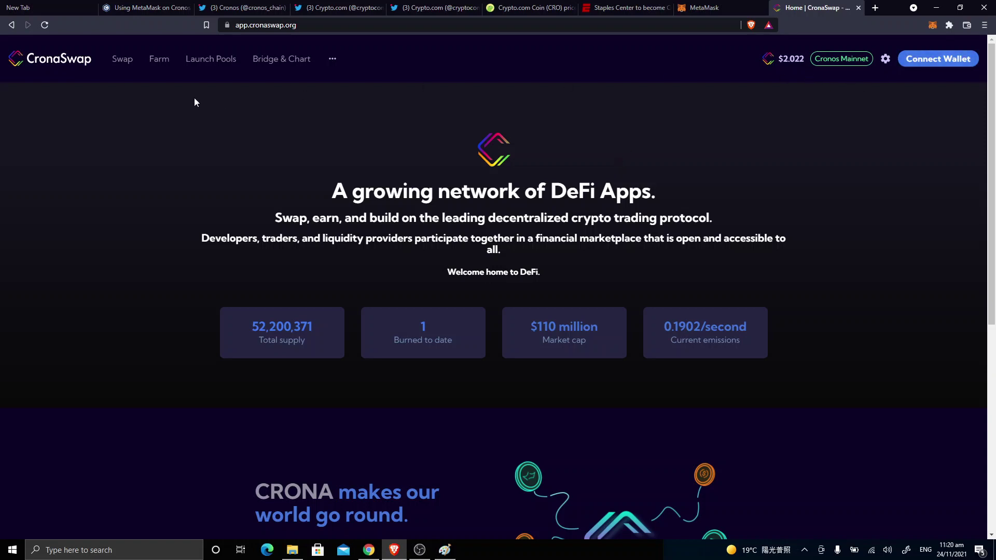
Connect CronaSwap to MetaMask, selecting Account 2 and approving the connection.
{"action": "left_click", "coordinate": [946, 62]}
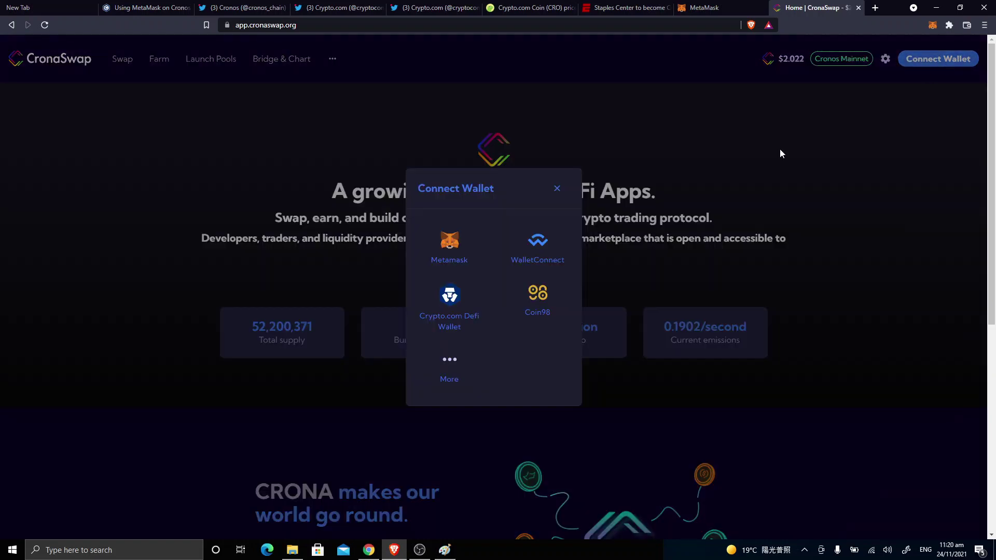
{"action": "left_click", "coordinate": [449, 241]}
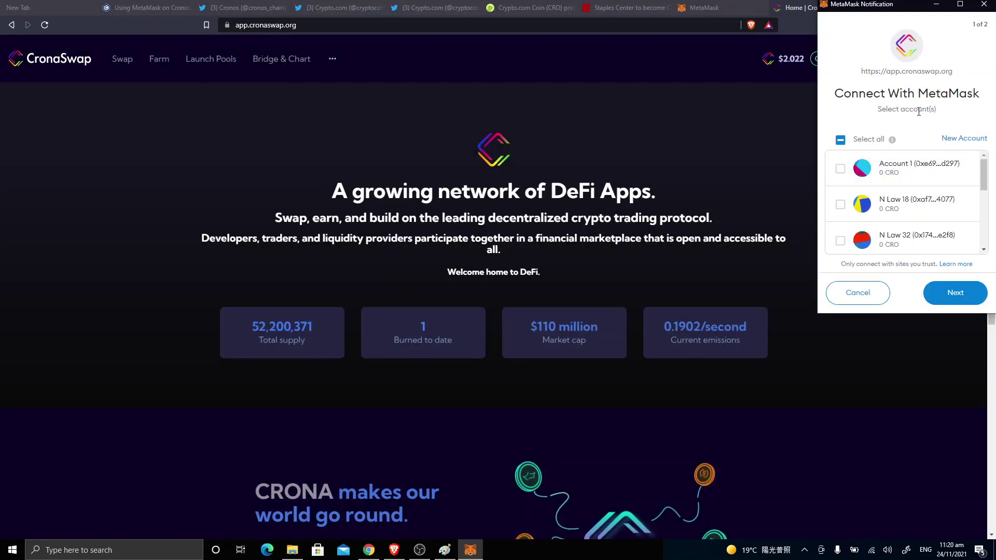
{"action": "scroll", "coordinate": [912, 205], "scroll_direction": "down", "scroll_amount": 3}
{"action": "left_click", "coordinate": [912, 203]}
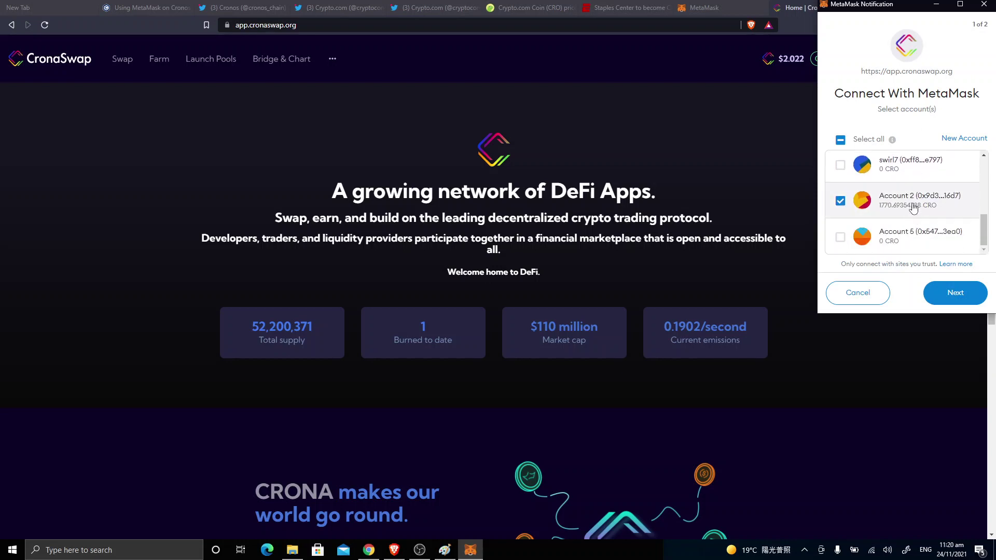
{"action": "left_click", "coordinate": [954, 296]}
{"action": "left_click", "coordinate": [953, 300]}
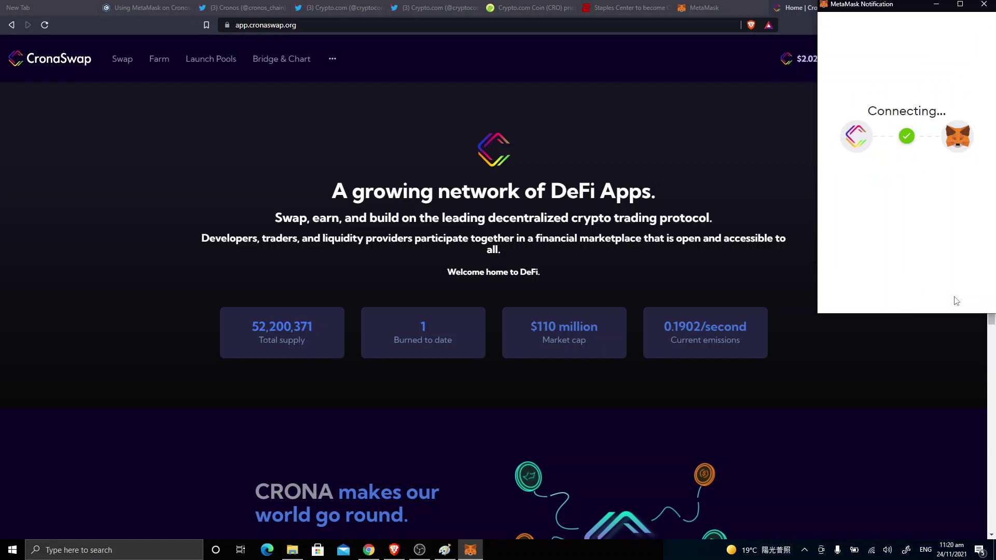
{"action": "scroll", "coordinate": [906, 219], "scroll_direction": "down", "scroll_amount": 2}
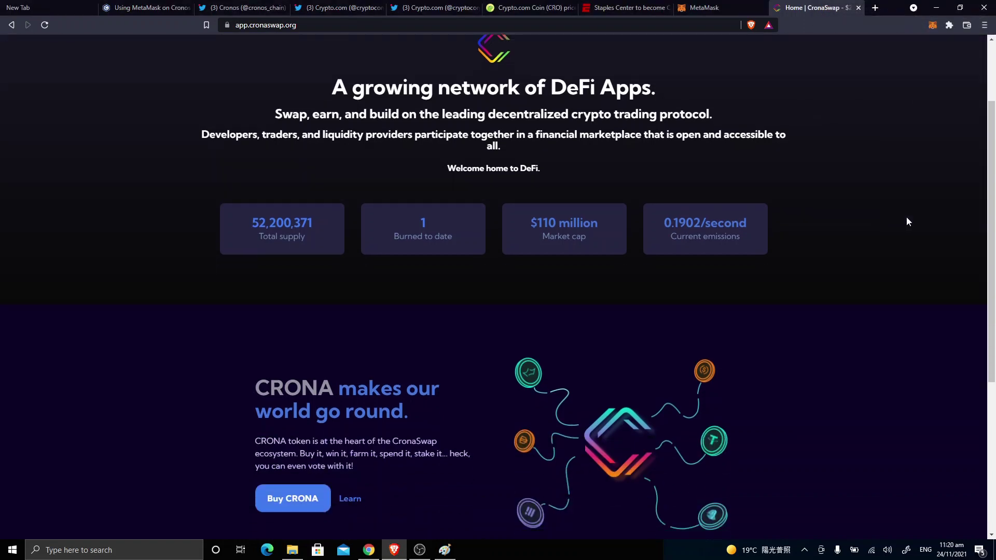
{"action": "scroll", "coordinate": [776, 138], "scroll_direction": "up", "scroll_amount": 2}
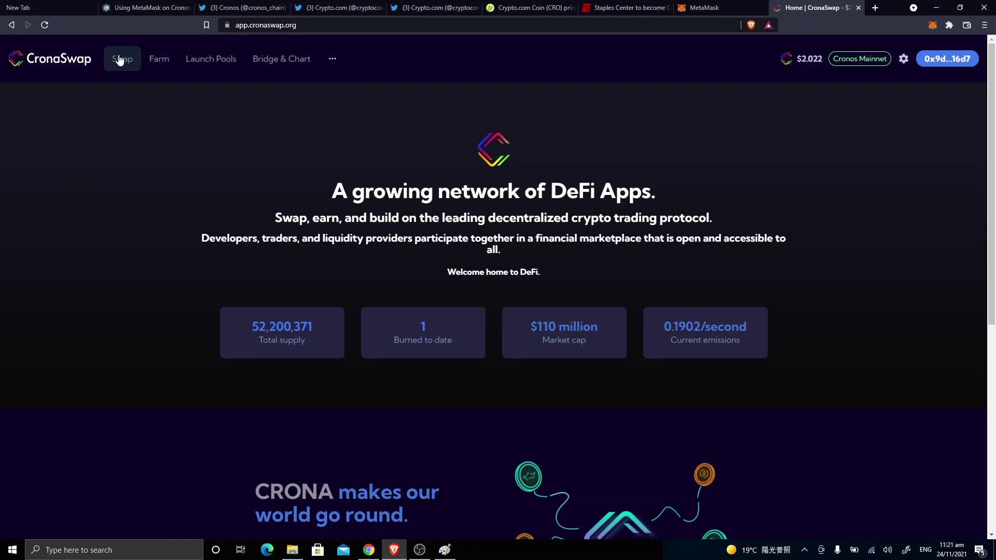
Go to CronaSwap's exchange page and open the token list for the output token.
{"action": "left_click", "coordinate": [166, 67]}
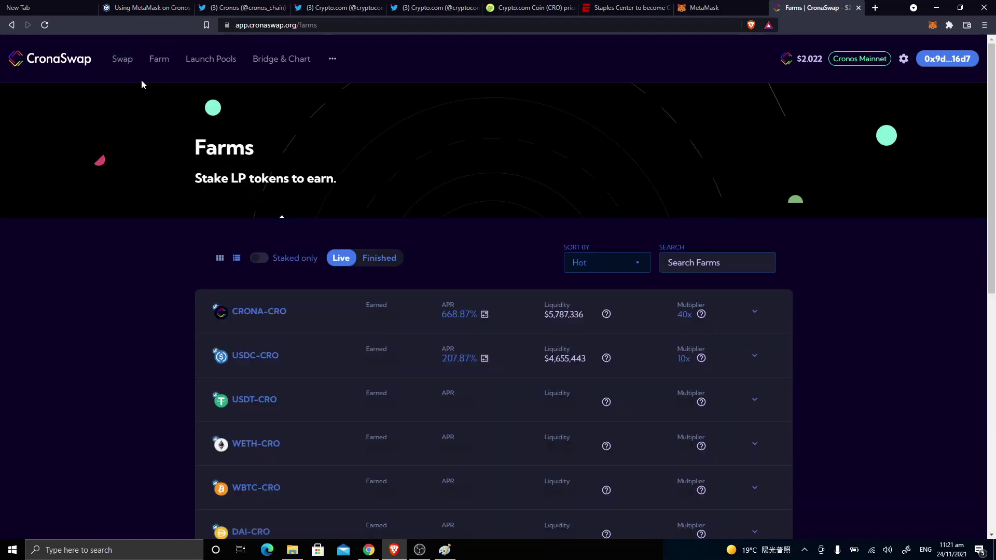
{"action": "left_click", "coordinate": [131, 61]}
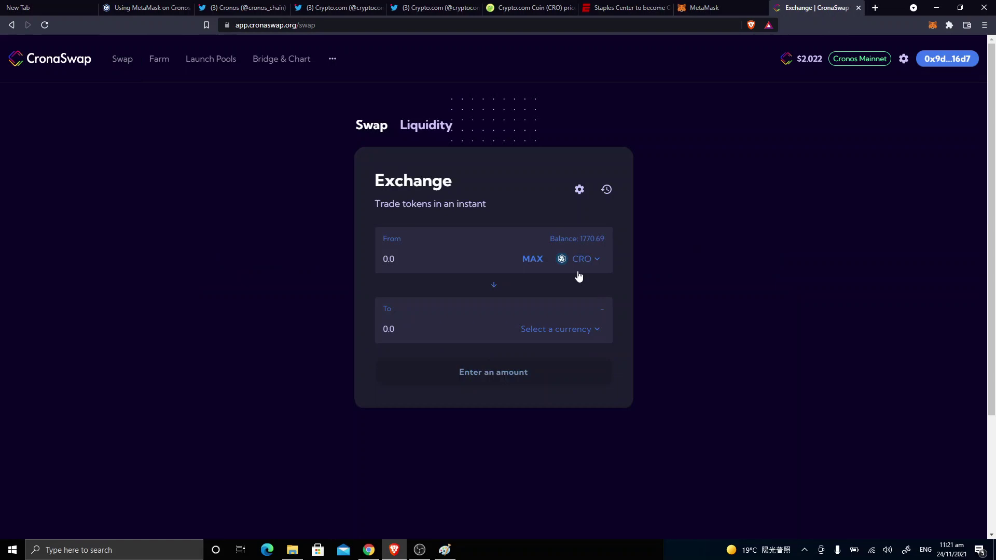
{"action": "left_click", "coordinate": [573, 336]}
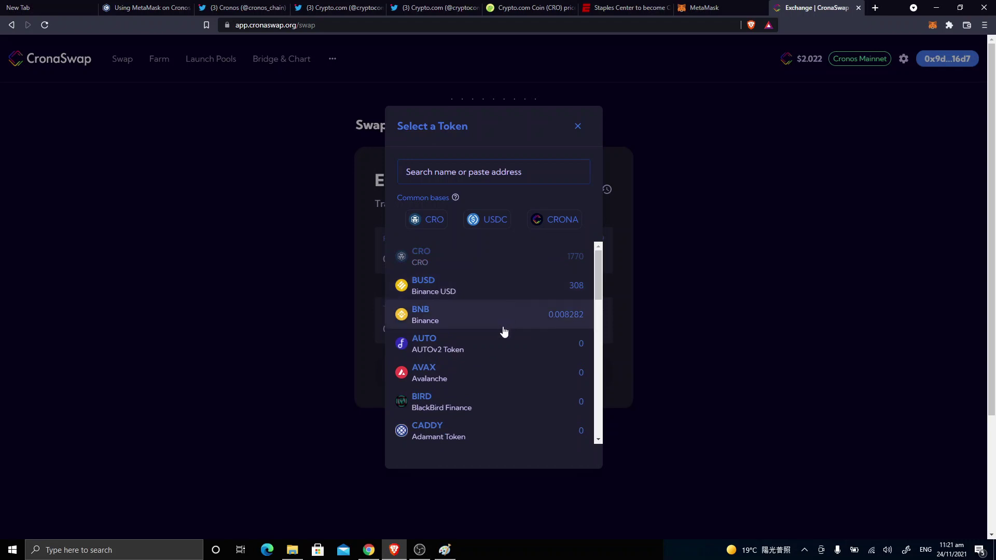
Scroll the tokens from BlackBird Finance down to StormSwap Finance, then close the list.
{"action": "scroll", "coordinate": [503, 332], "scroll_direction": "down", "scroll_amount": 1}
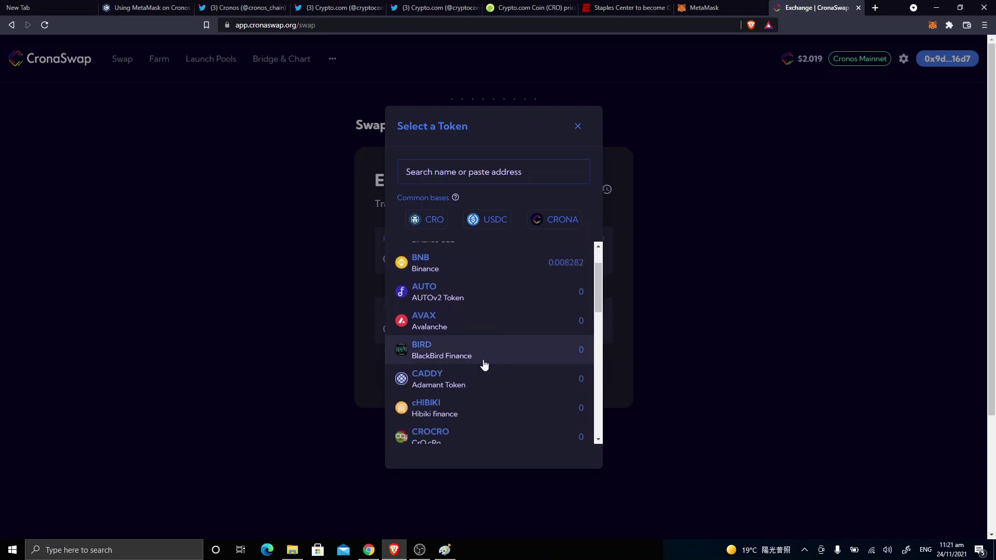
{"action": "scroll", "coordinate": [483, 369], "scroll_direction": "down", "scroll_amount": 1}
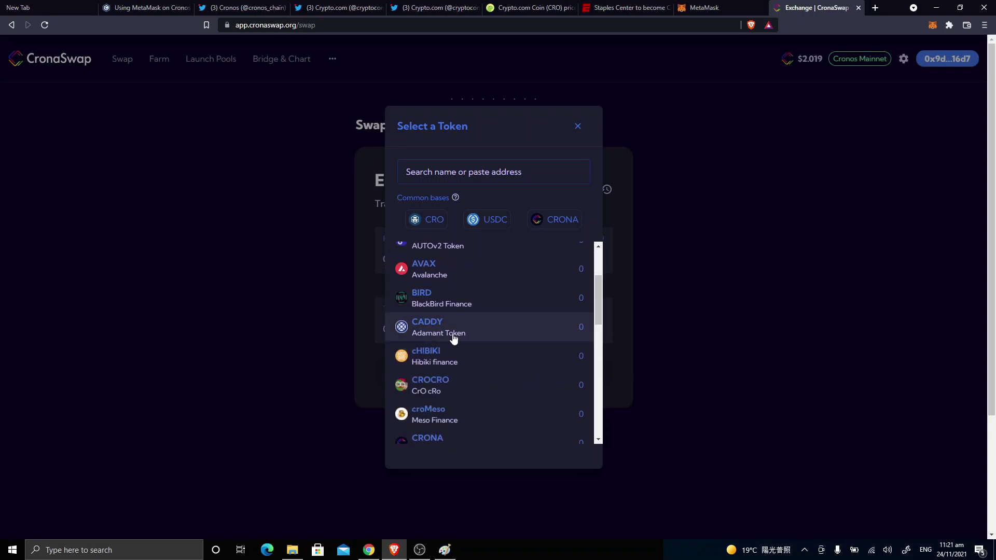
{"action": "scroll", "coordinate": [475, 346], "scroll_direction": "down", "scroll_amount": 1}
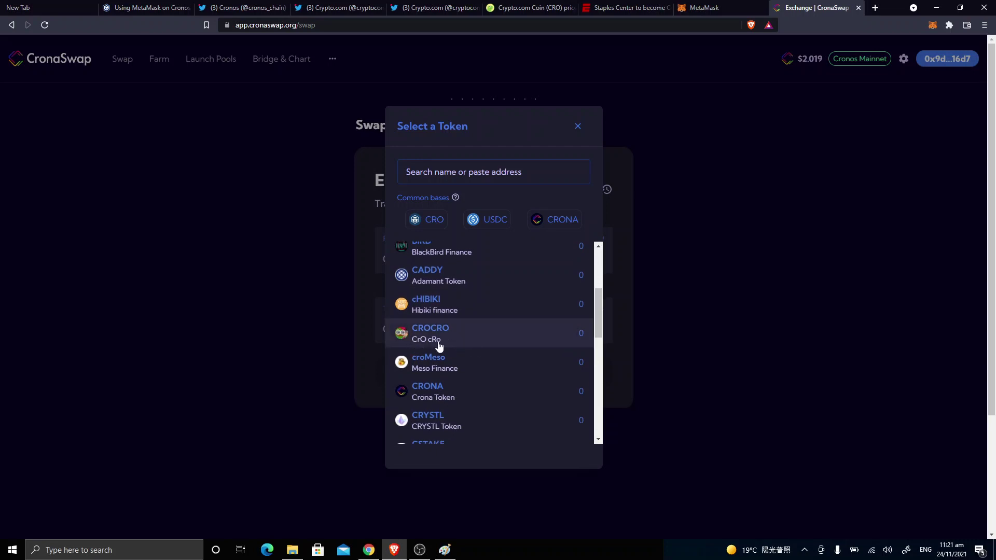
{"action": "scroll", "coordinate": [478, 329], "scroll_direction": "down", "scroll_amount": 1}
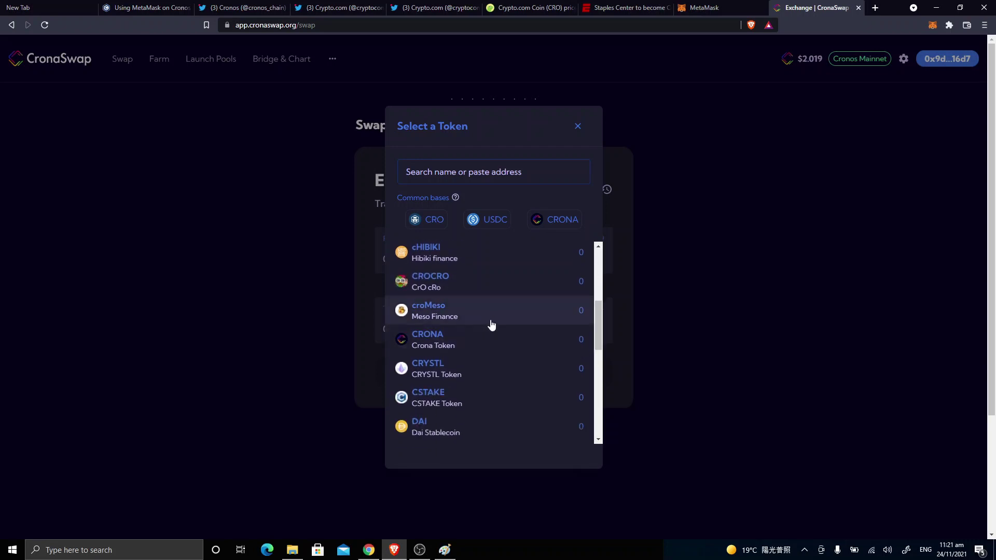
{"action": "scroll", "coordinate": [498, 344], "scroll_direction": "down", "scroll_amount": 2}
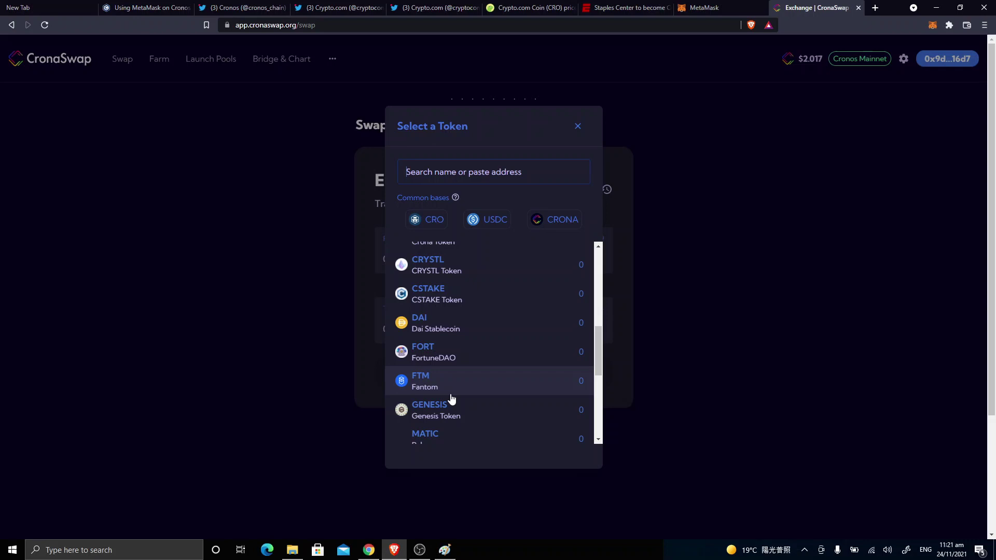
{"action": "scroll", "coordinate": [482, 306], "scroll_direction": "up", "scroll_amount": 1}
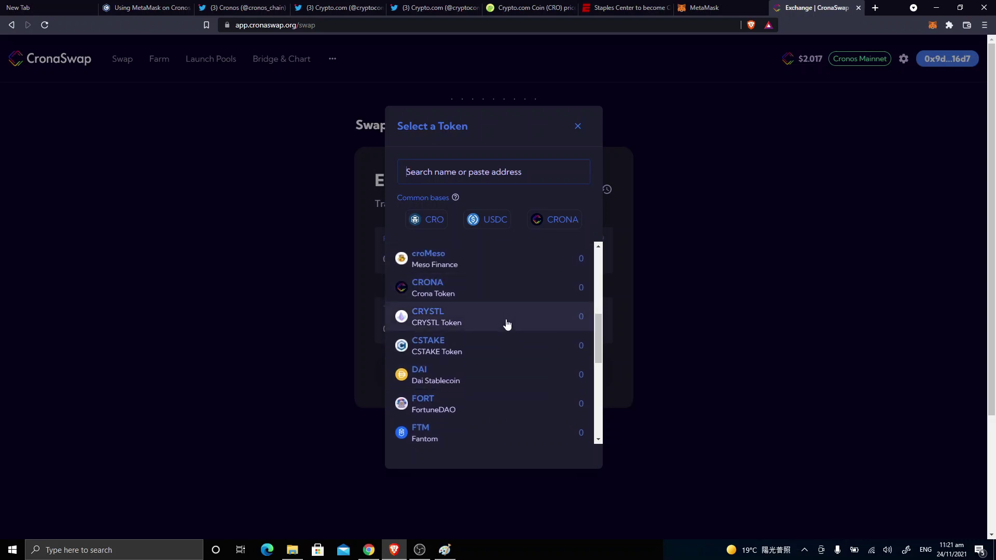
{"action": "scroll", "coordinate": [506, 325], "scroll_direction": "down", "scroll_amount": 1}
{"action": "scroll", "coordinate": [507, 325], "scroll_direction": "down", "scroll_amount": 1}
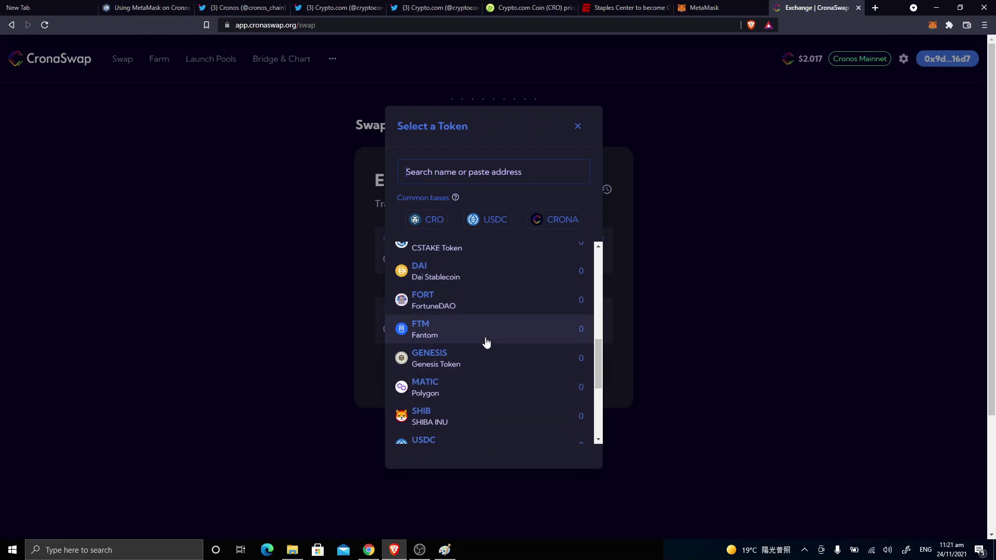
{"action": "scroll", "coordinate": [440, 362], "scroll_direction": "down", "scroll_amount": 1}
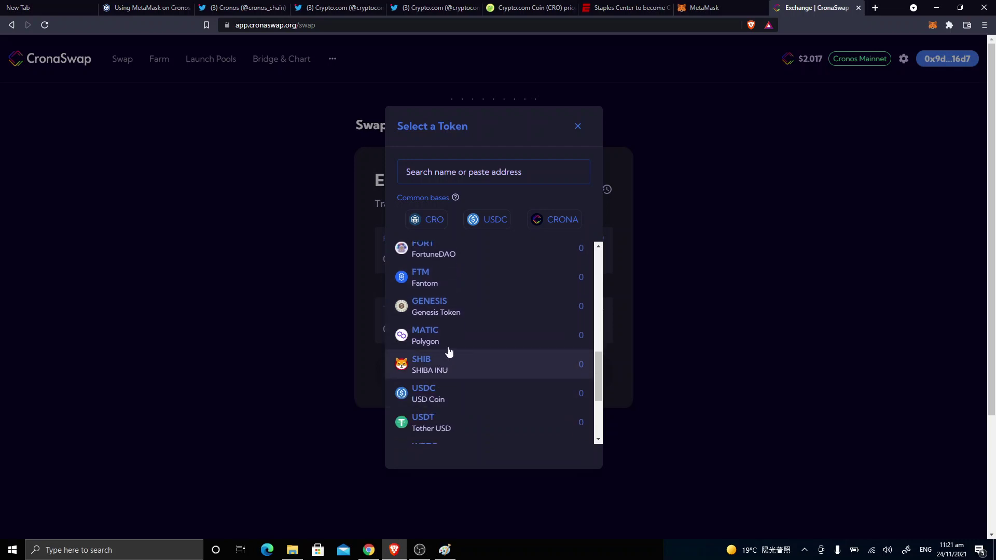
{"action": "scroll", "coordinate": [446, 327], "scroll_direction": "up", "scroll_amount": 1}
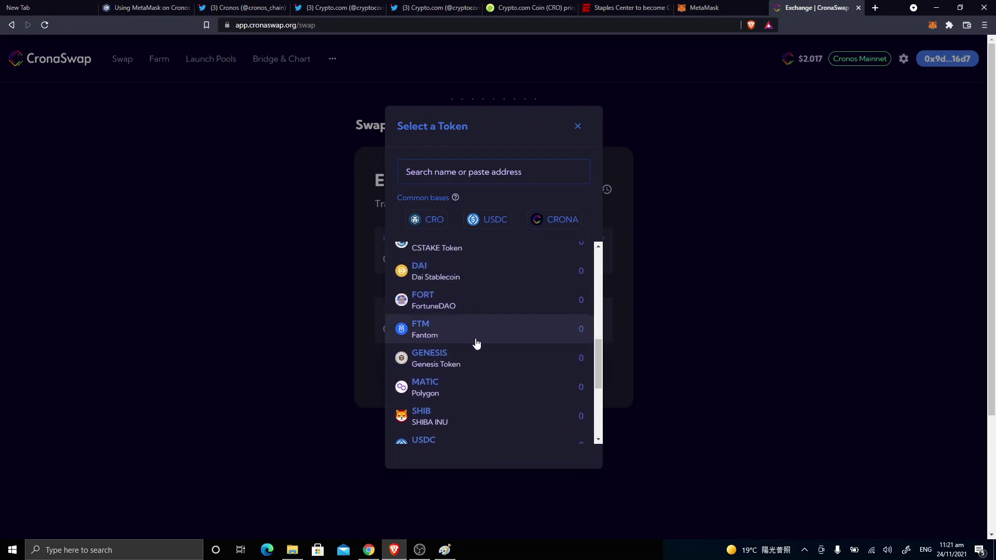
{"action": "scroll", "coordinate": [477, 342], "scroll_direction": "down", "scroll_amount": 3}
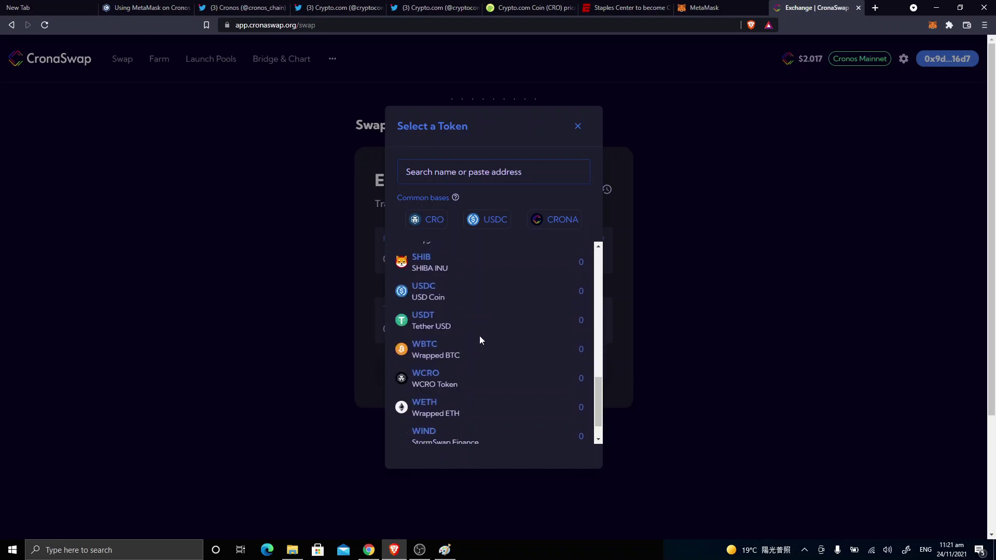
{"action": "left_click", "coordinate": [860, 331]}
Go to Farm and scroll the live farms, e.g. CRONA-CRO at 668.99% APR, 40x.
{"action": "left_click", "coordinate": [159, 62]}
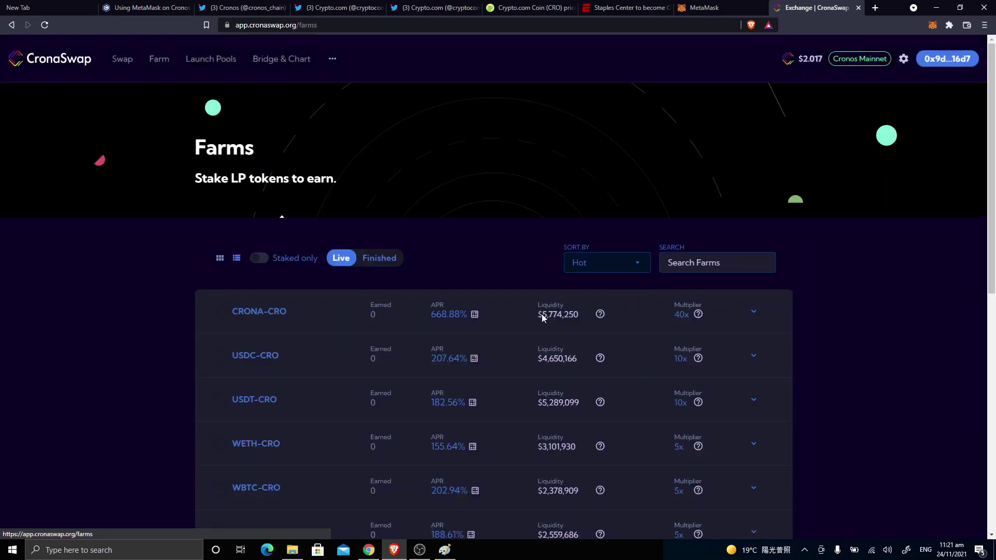
{"action": "scroll", "coordinate": [722, 345], "scroll_direction": "down", "scroll_amount": 1}
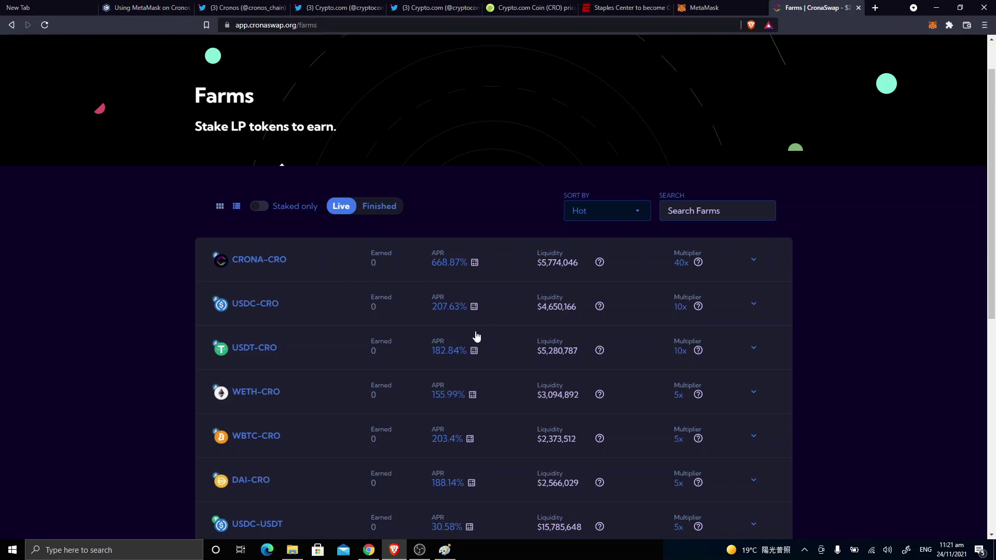
{"action": "scroll", "coordinate": [585, 285], "scroll_direction": "up", "scroll_amount": 1}
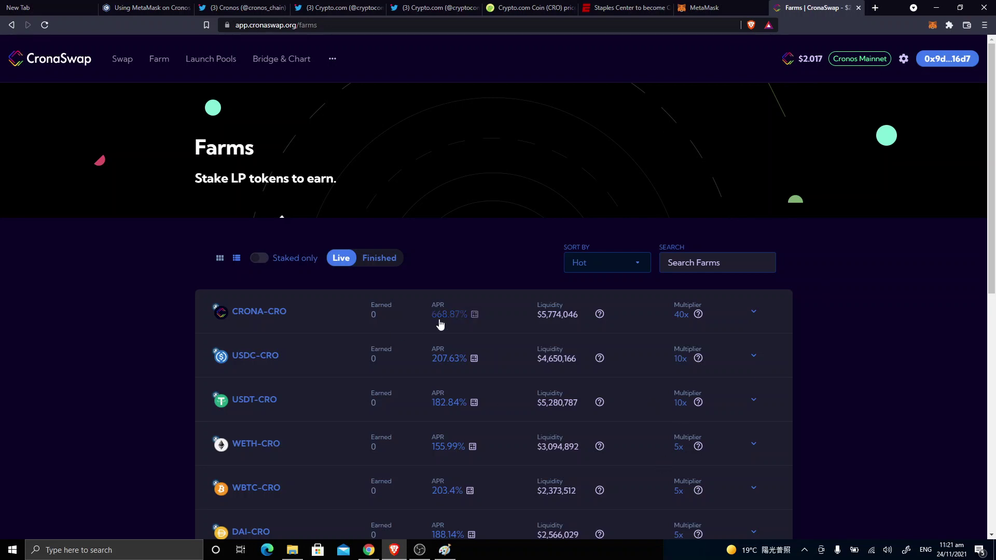
{"action": "scroll", "coordinate": [416, 348], "scroll_direction": "down", "scroll_amount": 1}
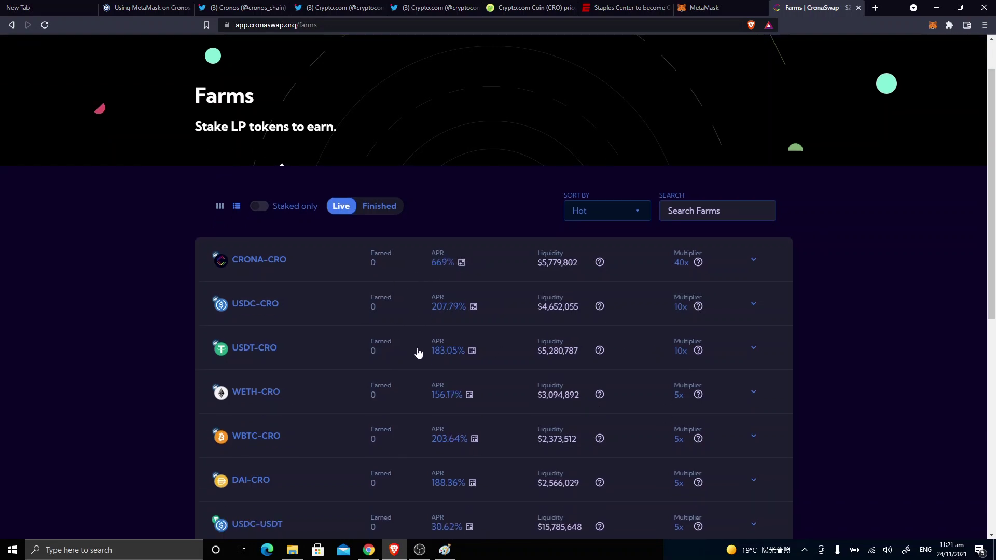
{"action": "scroll", "coordinate": [394, 363], "scroll_direction": "up", "scroll_amount": 1}
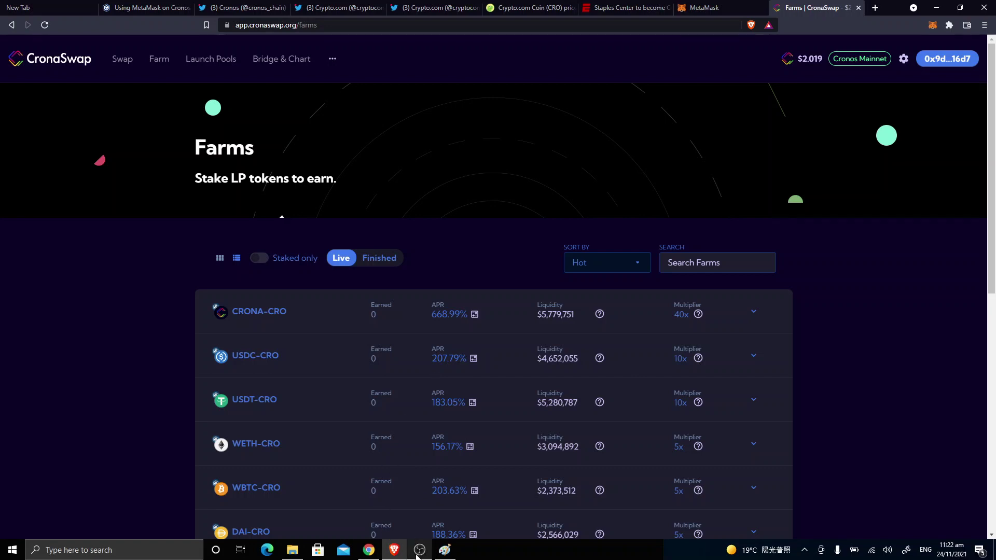
Switch to the CoinGecko CRO tab and reload the page.
{"action": "left_click", "coordinate": [521, 12]}
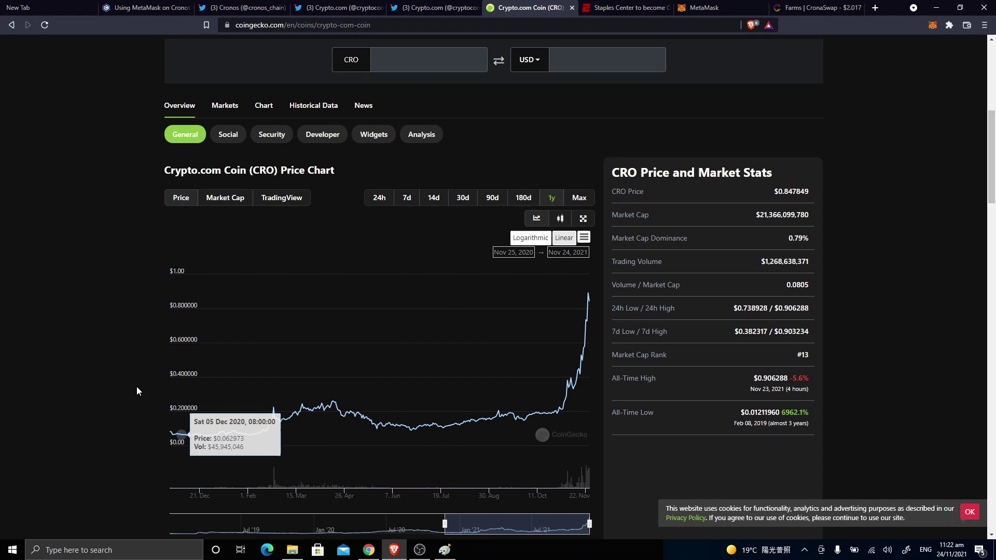
{"action": "scroll", "coordinate": [269, 332], "scroll_direction": "up", "scroll_amount": 6}
{"action": "left_click", "coordinate": [446, 25]}
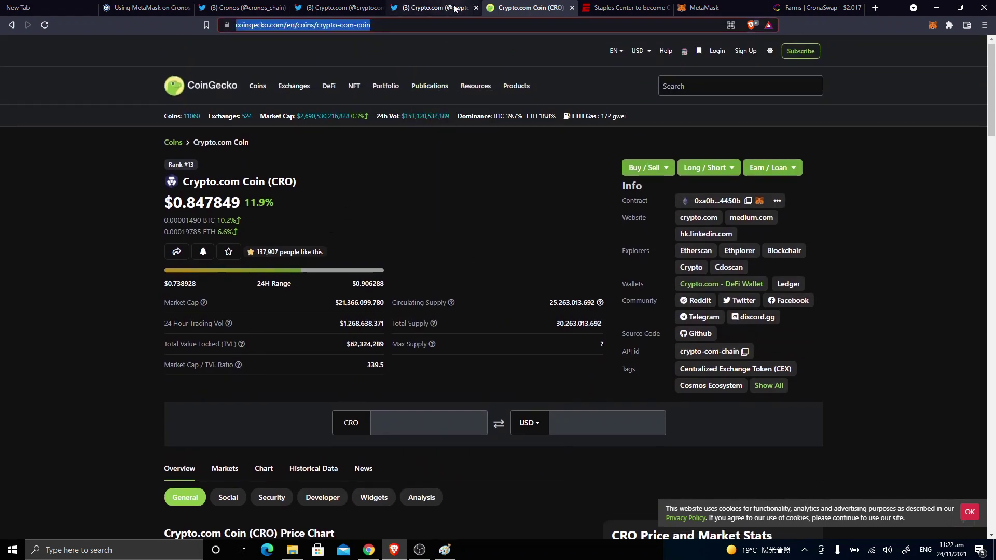
{"action": "key", "text": "Return"}
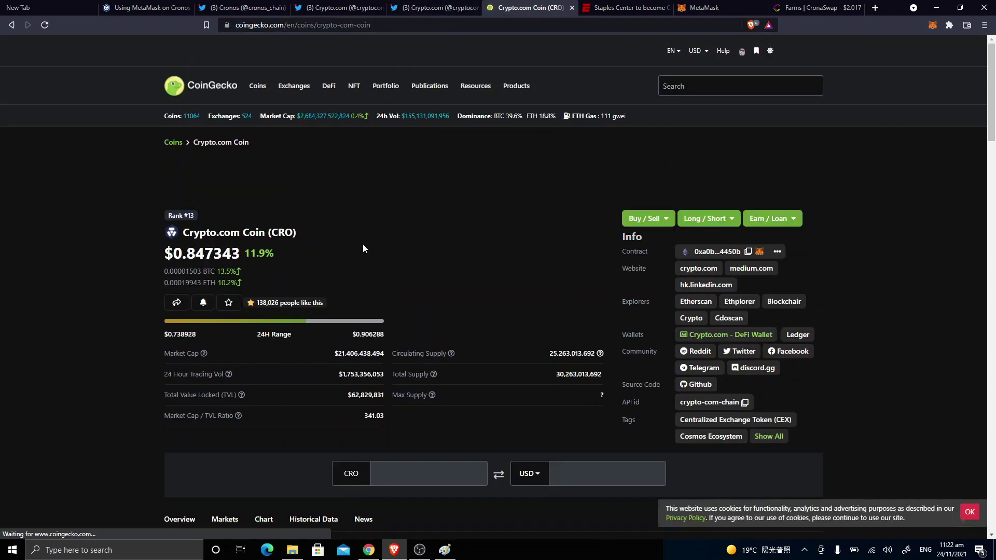
Set the CRO price chart to 90d and review it.
{"action": "scroll", "coordinate": [415, 259], "scroll_direction": "down", "scroll_amount": 5}
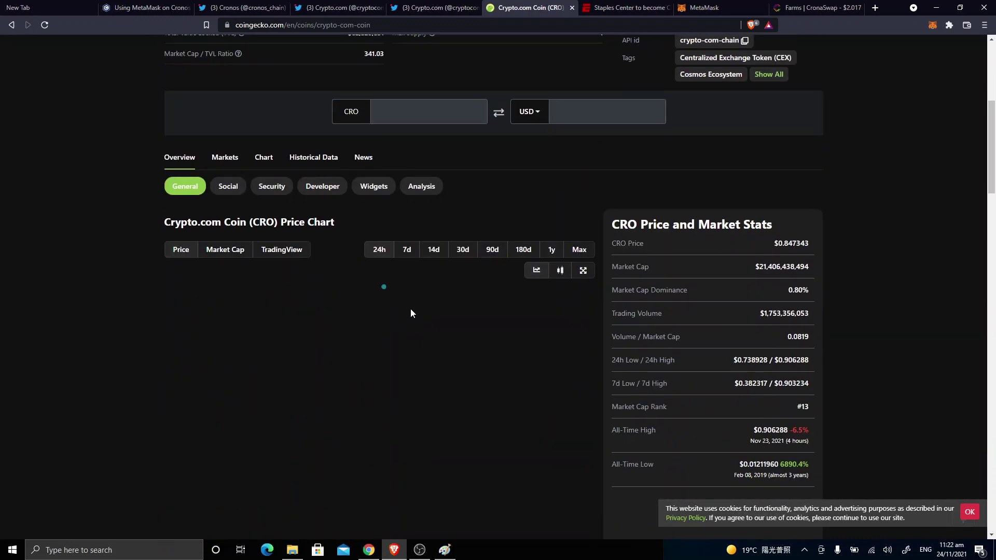
{"action": "left_click", "coordinate": [492, 257]}
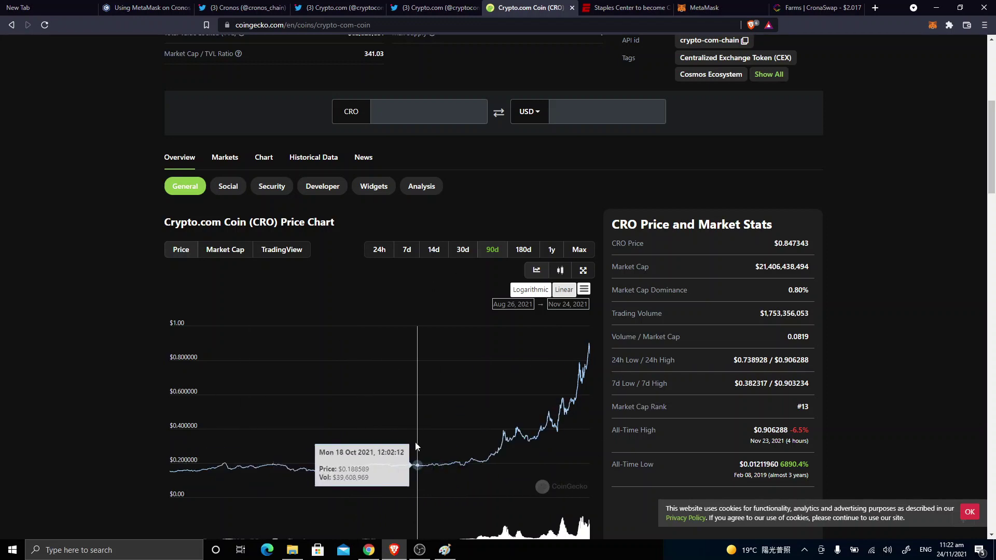
{"action": "scroll", "coordinate": [407, 445], "scroll_direction": "up", "scroll_amount": 6}
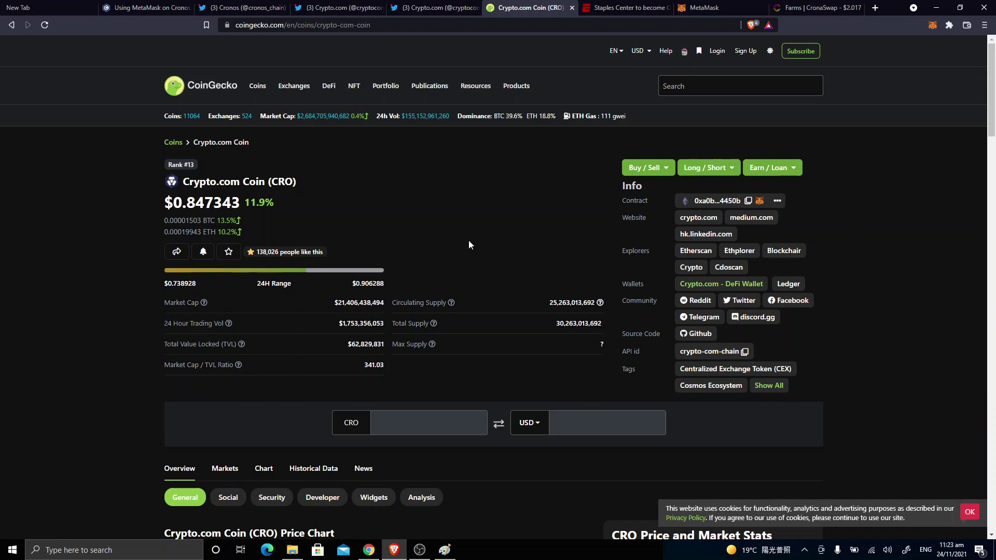
{"action": "scroll", "coordinate": [475, 254], "scroll_direction": "down", "scroll_amount": 5}
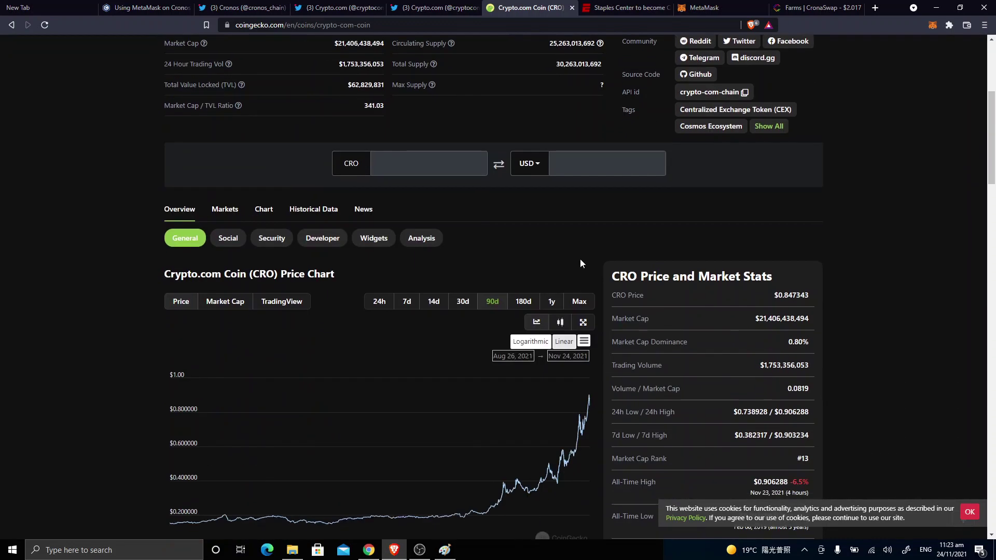
{"action": "scroll", "coordinate": [924, 254], "scroll_direction": "down", "scroll_amount": 2}
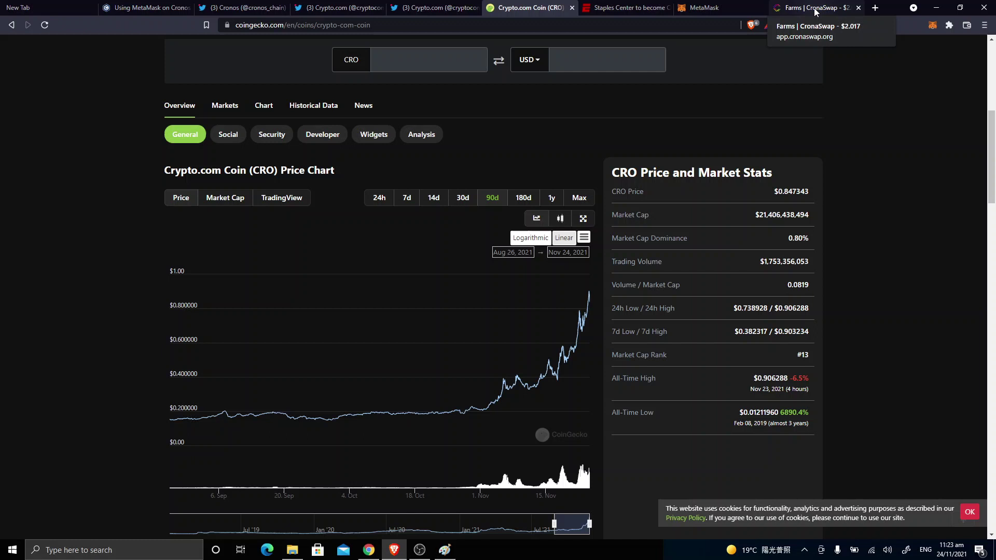
Switch back to the Farms | CronaSwap browser tab showing CRONA-CRO at 668.99% APR.
{"action": "left_click", "coordinate": [814, 11]}
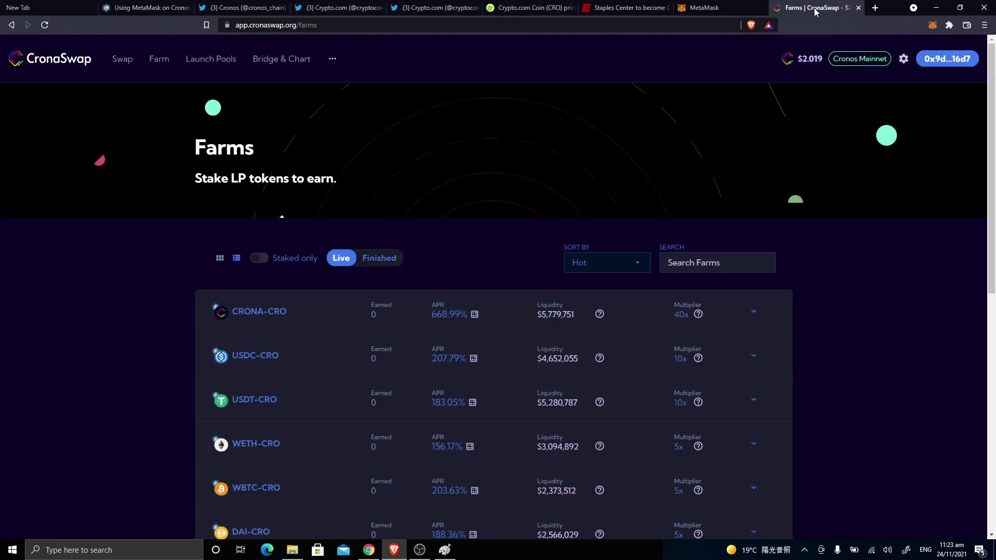